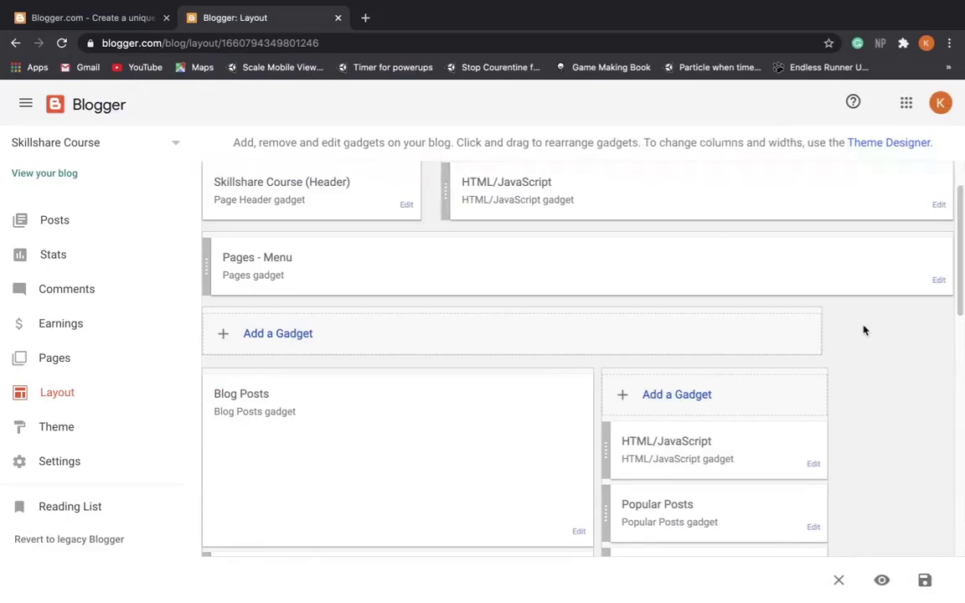
- Glance at the Theme page, then review the gadget list on the Layout page
click(70, 427)
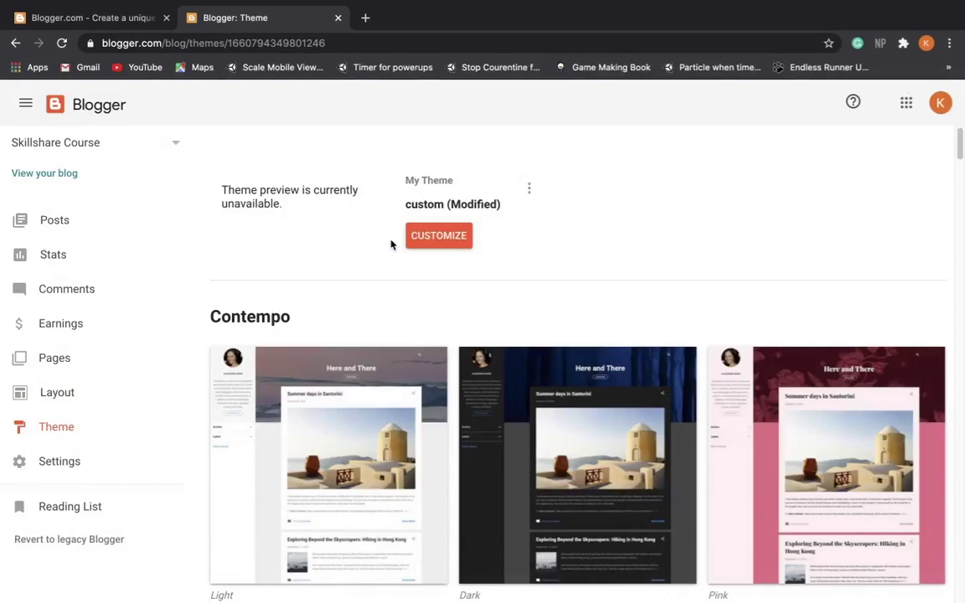
click(79, 391)
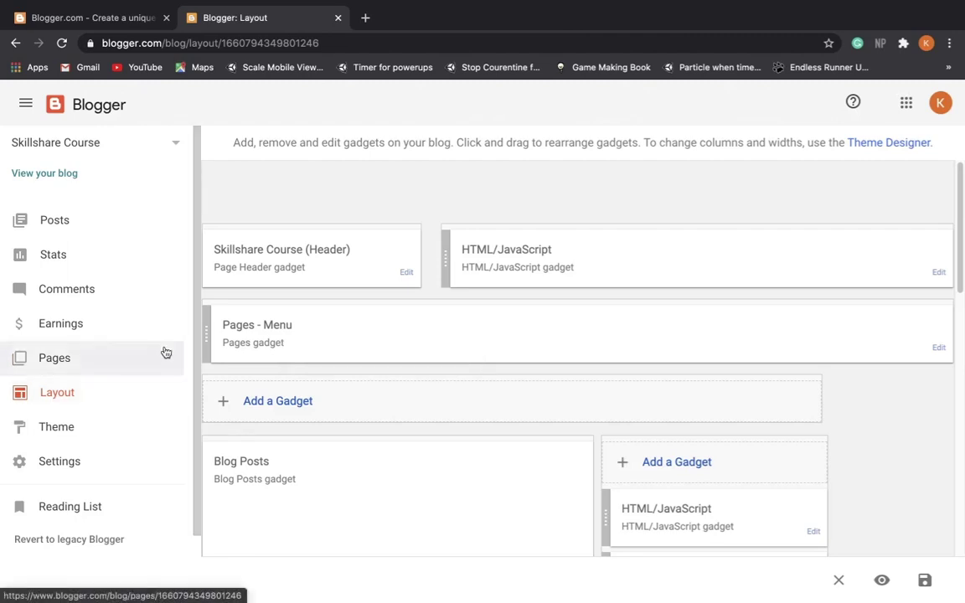
scroll(327, 304, down, 7)
scroll(327, 304, down, 3)
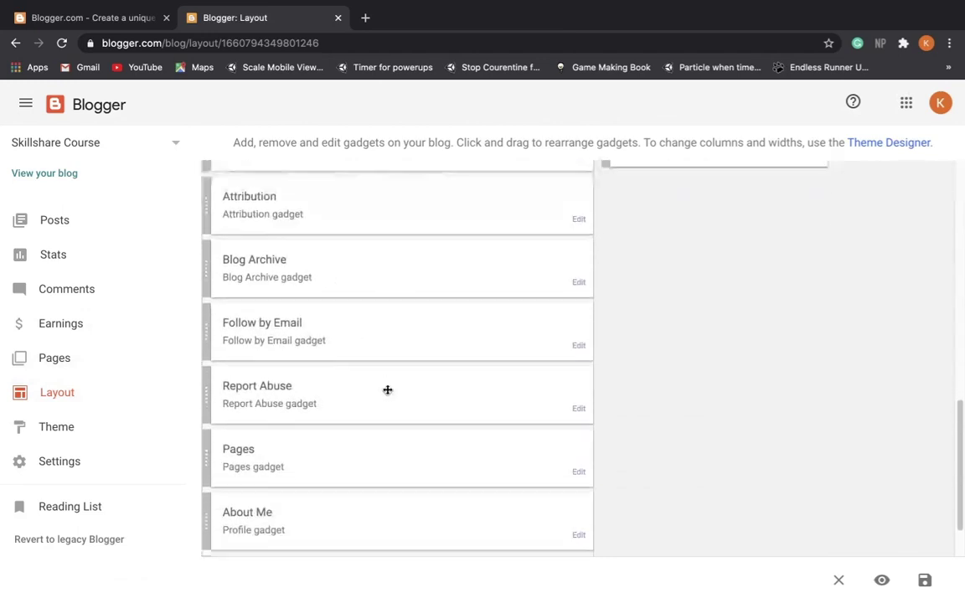
scroll(387, 390, up, 10)
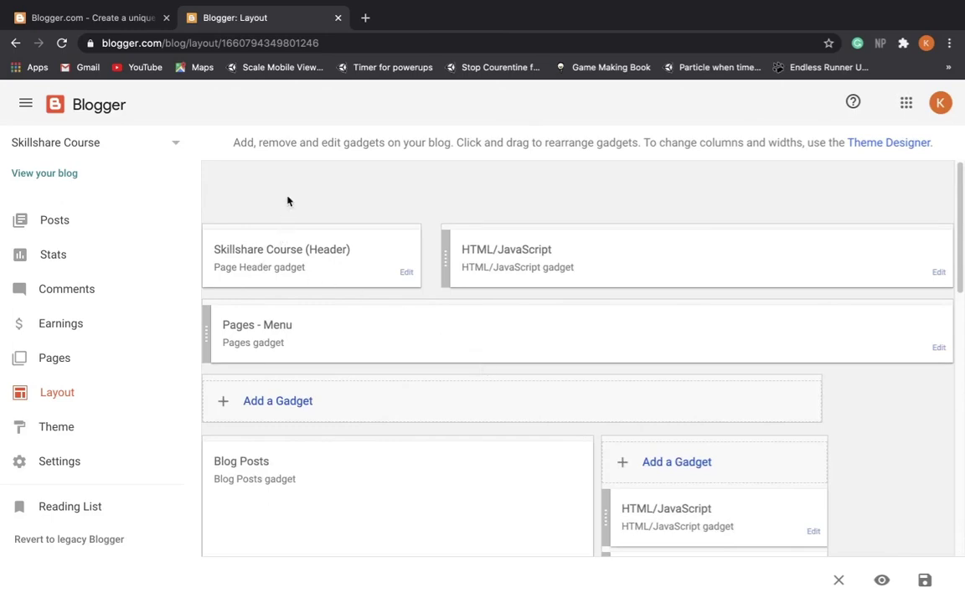
- Open the live Skillshare Course blog in a new tab and compare it with the Layout gadgets
click(67, 174)
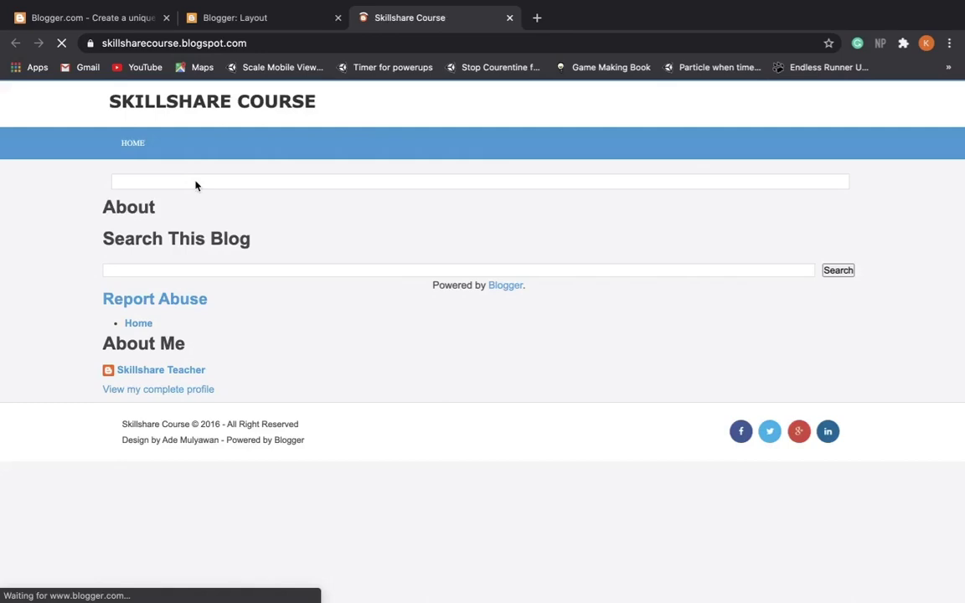
click(260, 20)
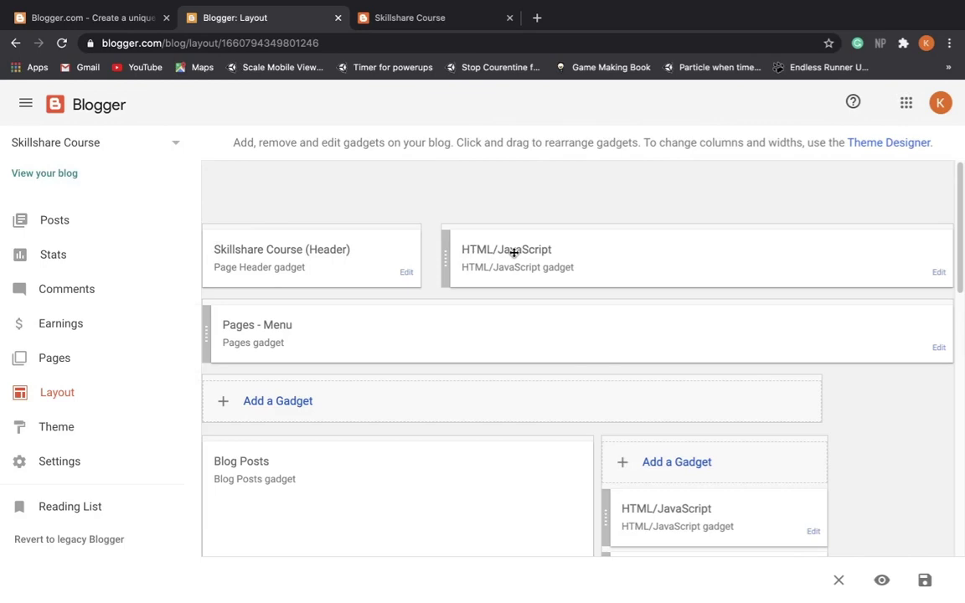
click(442, 24)
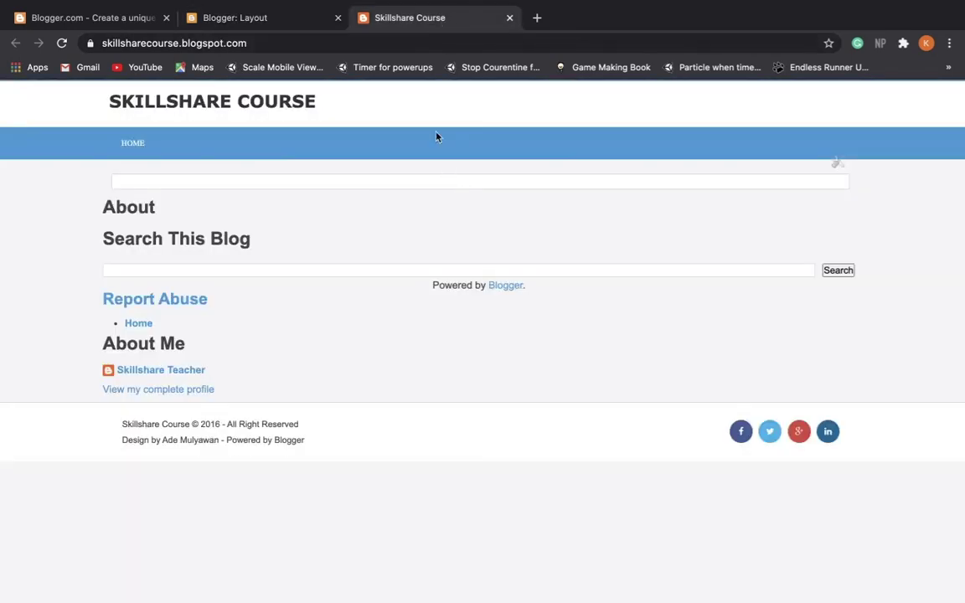
click(279, 23)
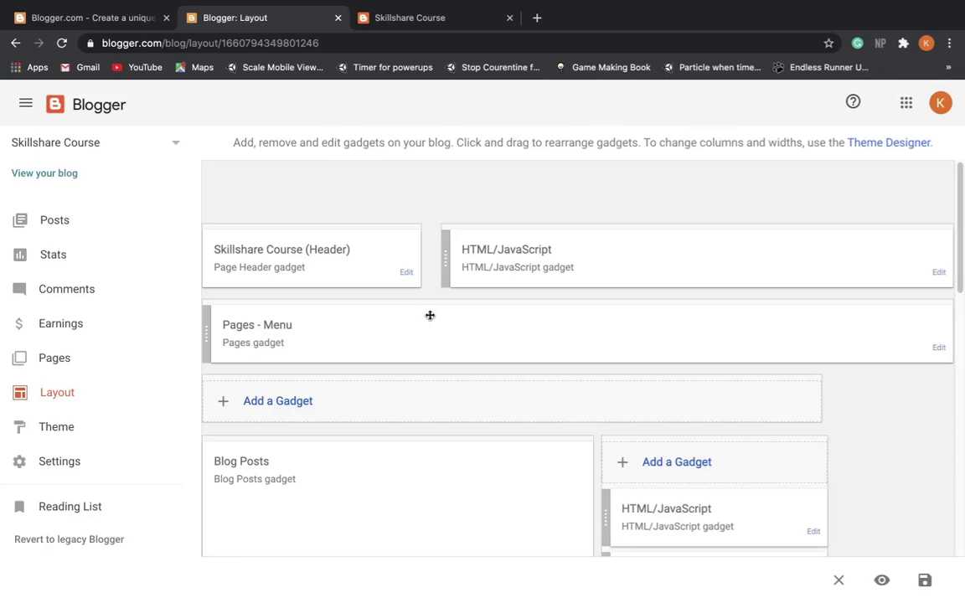
click(421, 25)
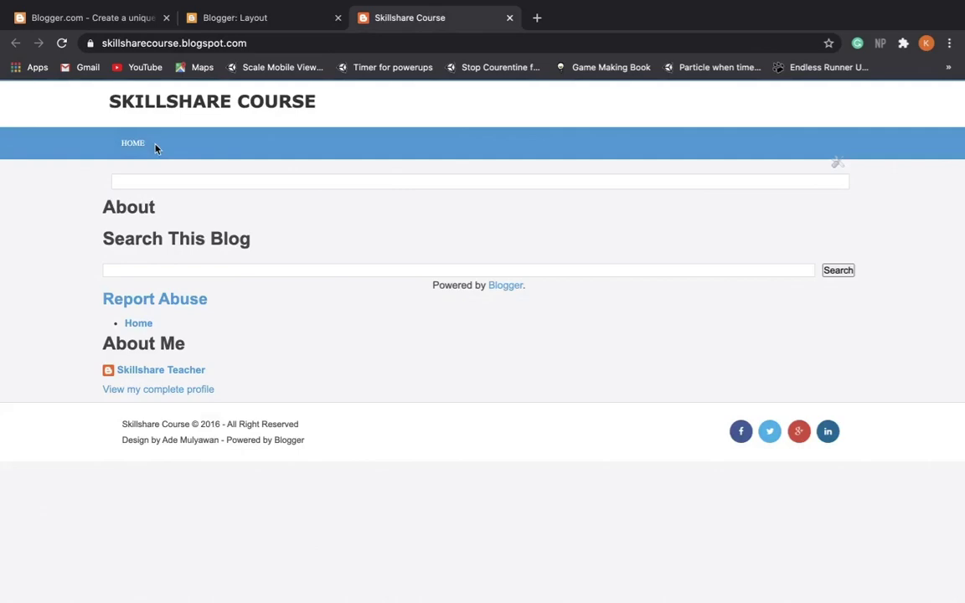
click(298, 24)
scroll(323, 370, down, 10)
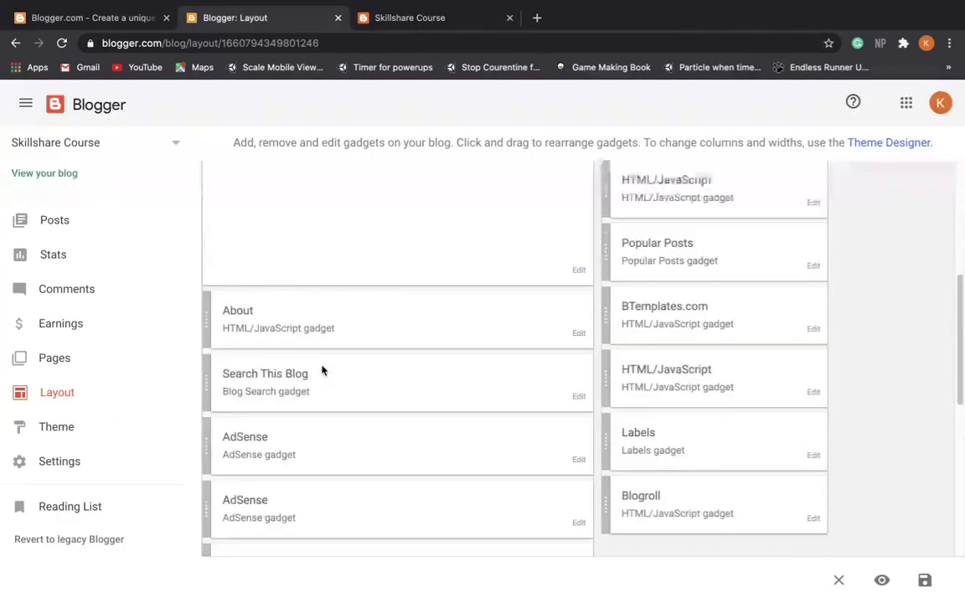
scroll(321, 366, down, 3)
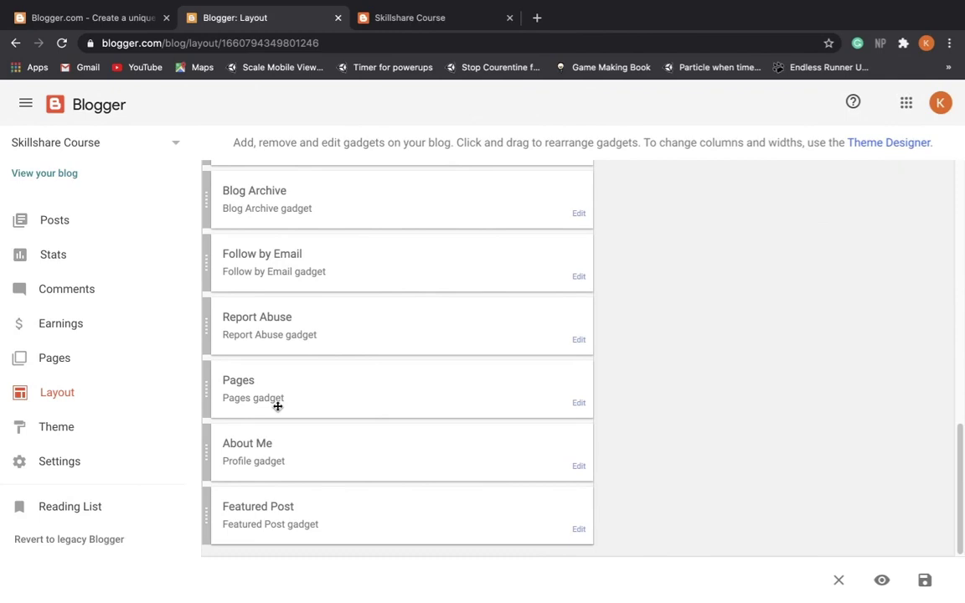
scroll(394, 392, up, 4)
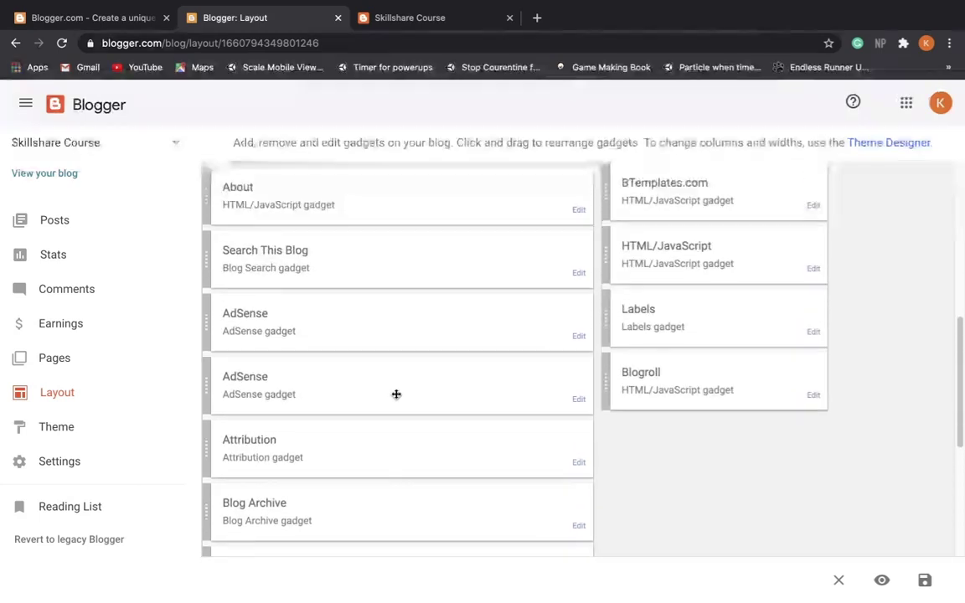
scroll(396, 394, up, 6)
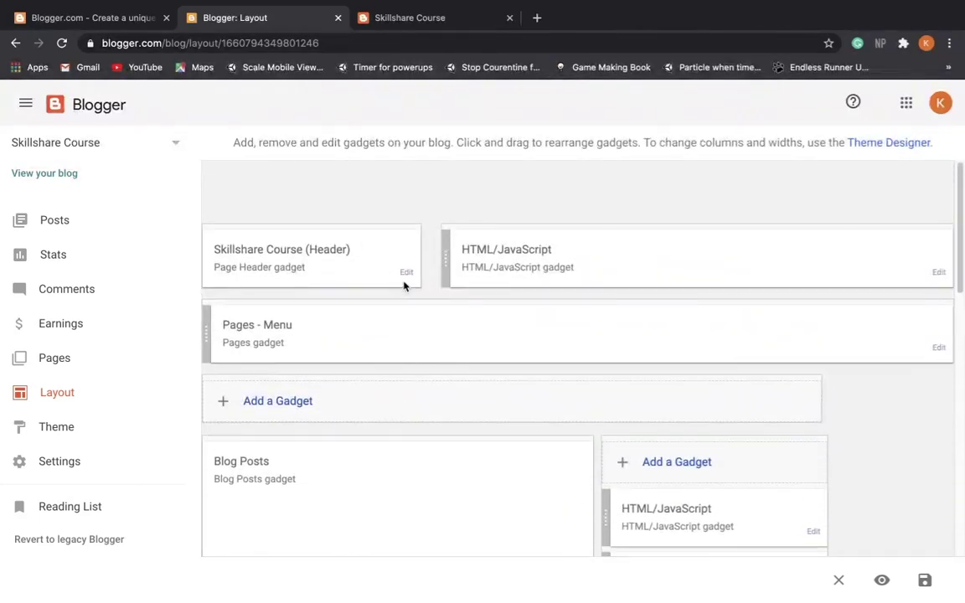
- Enter 'Test 123' as the Header gadget's blog description and save it
click(404, 274)
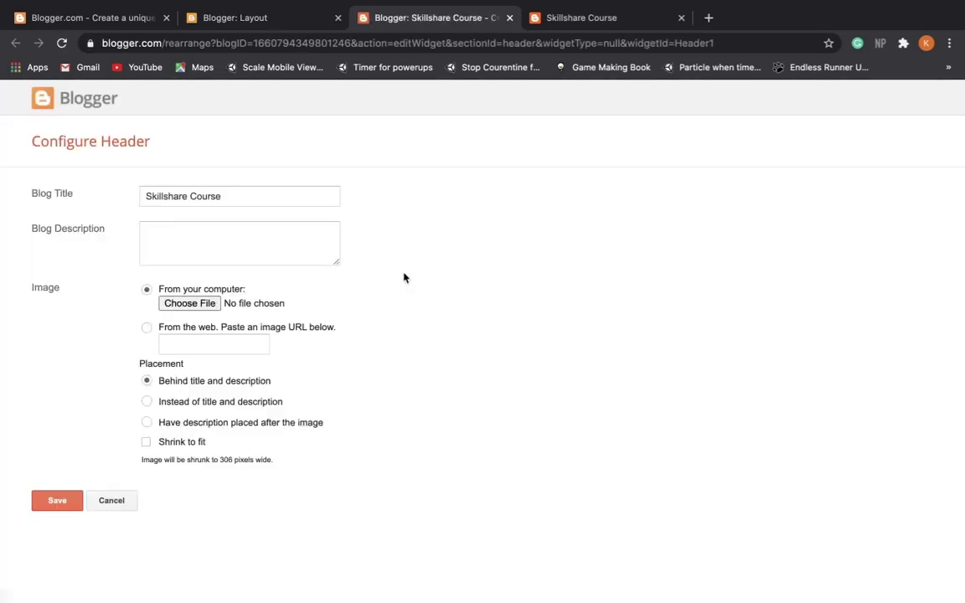
drag(226, 195, 141, 196)
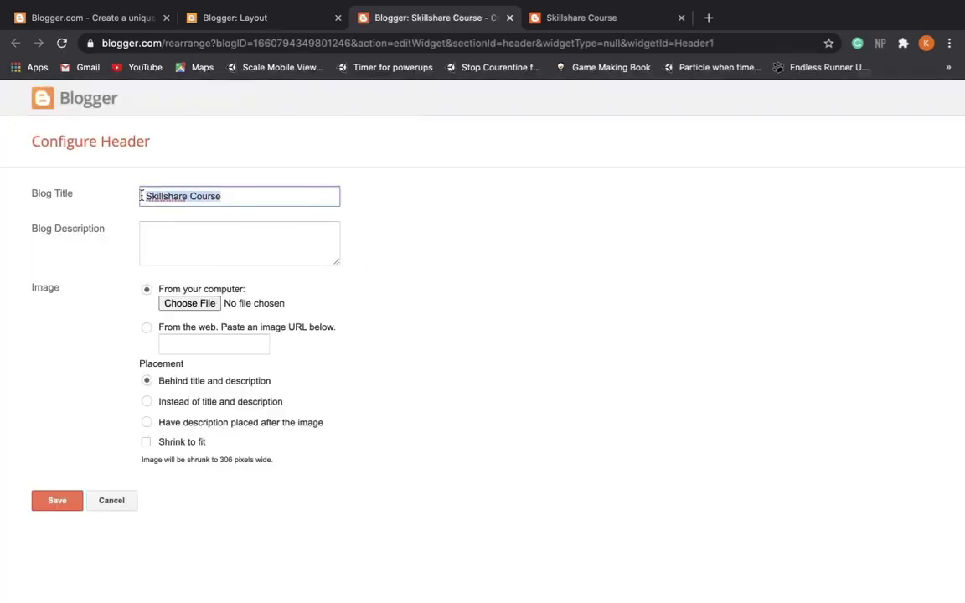
click(392, 224)
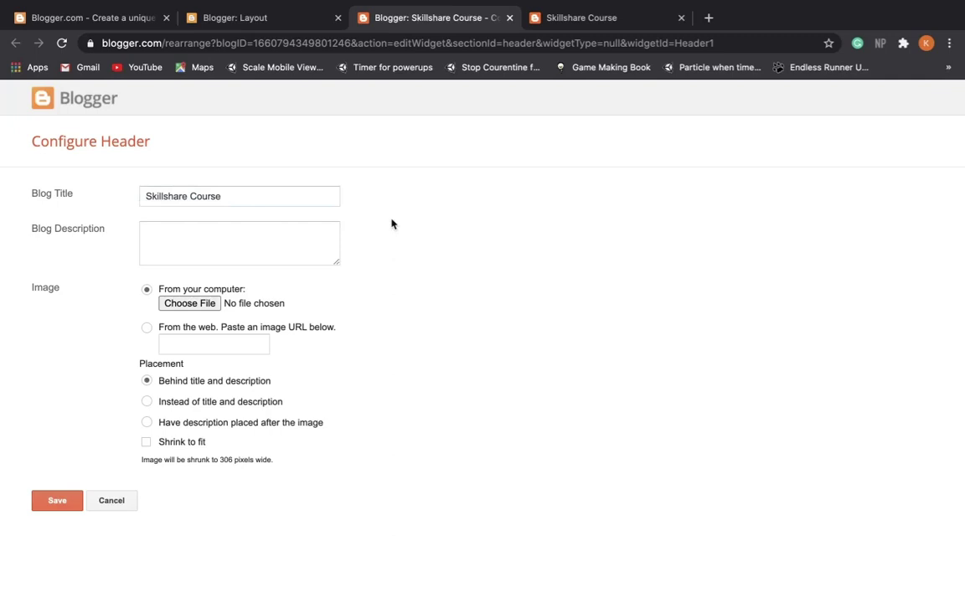
click(296, 233)
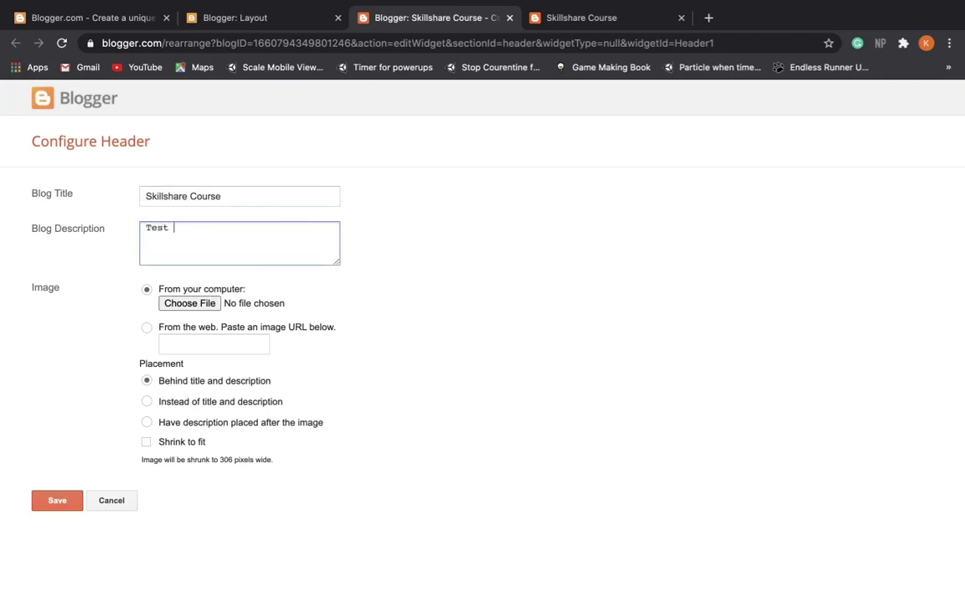
click(421, 321)
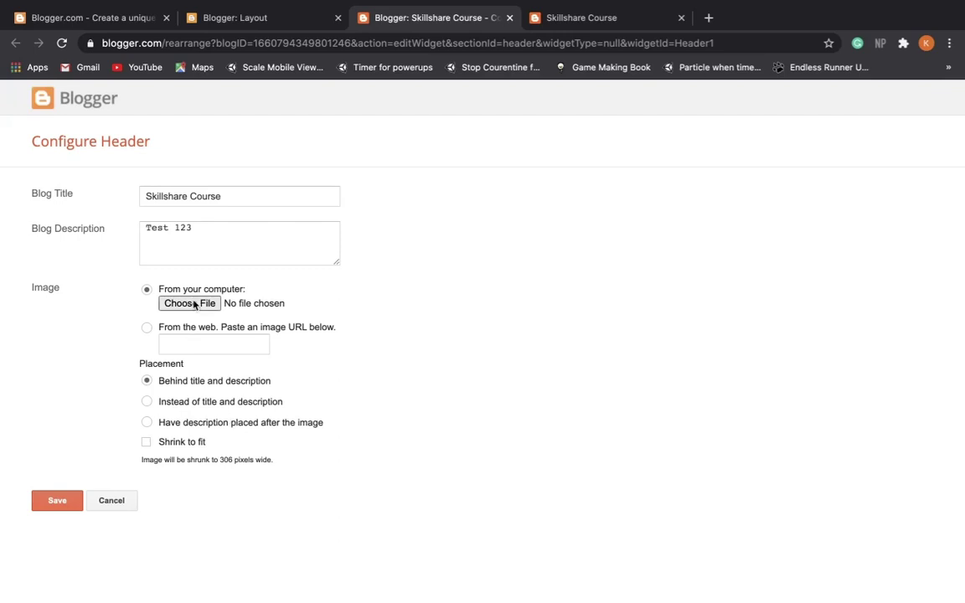
click(559, 16)
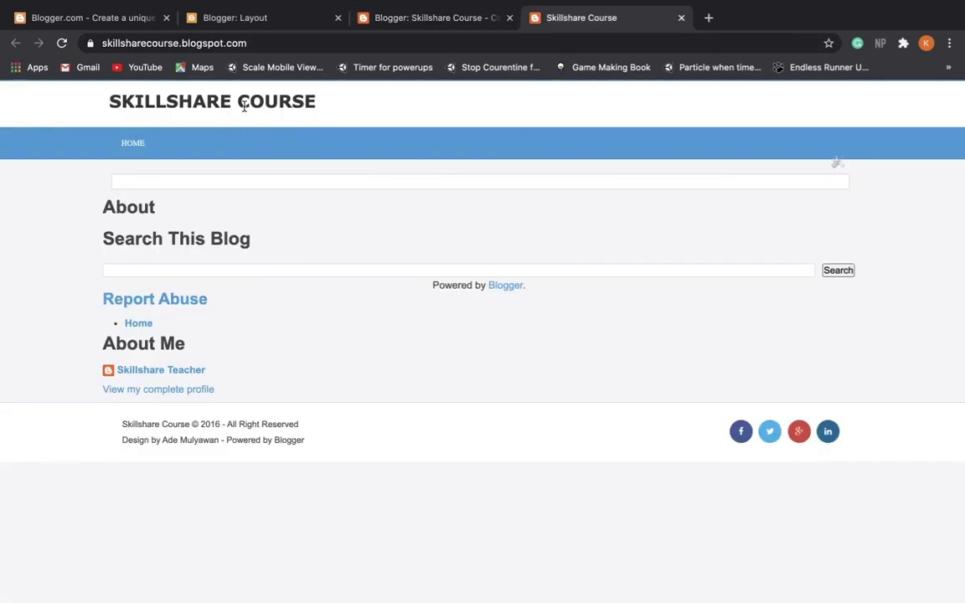
click(396, 17)
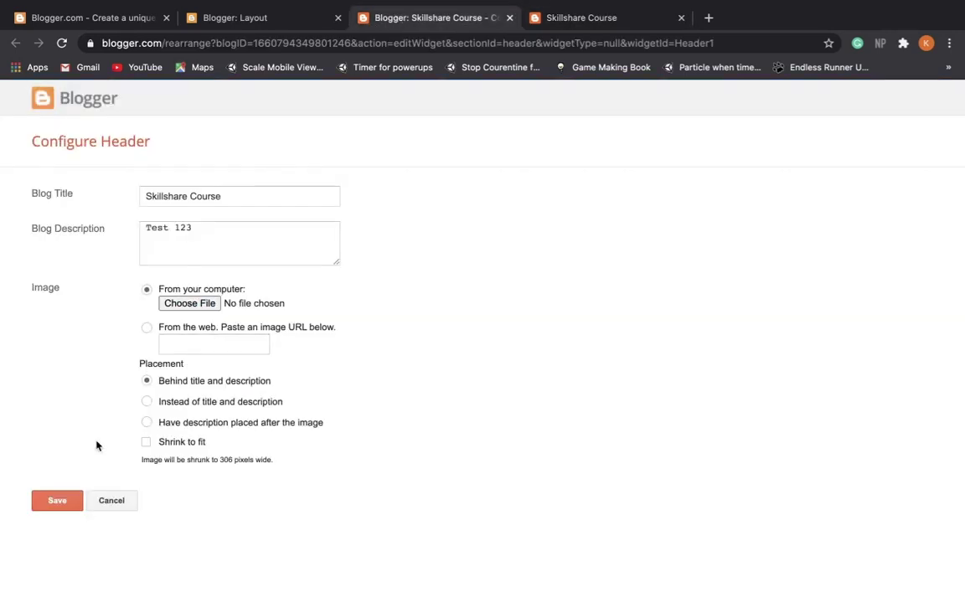
click(57, 500)
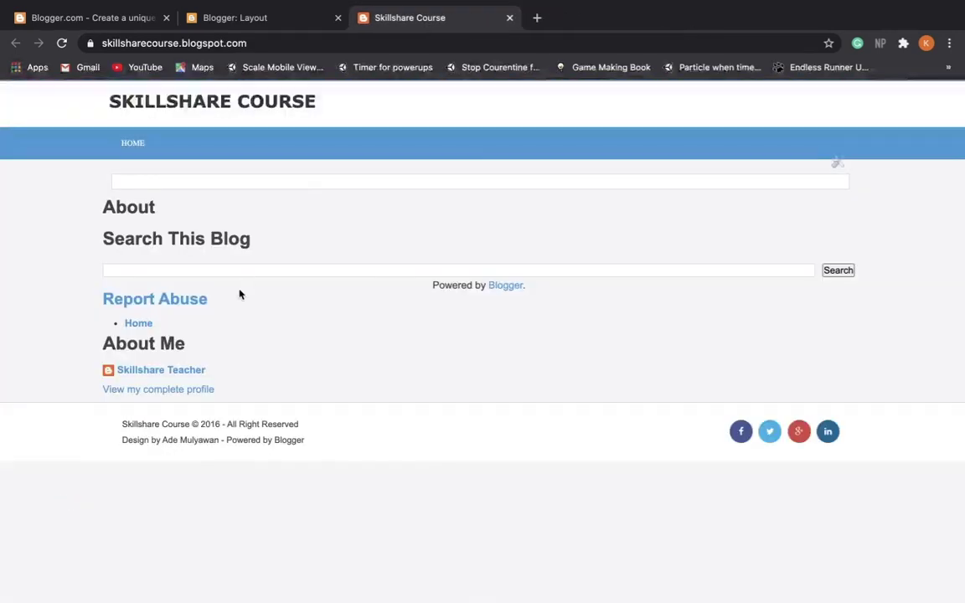
click(63, 42)
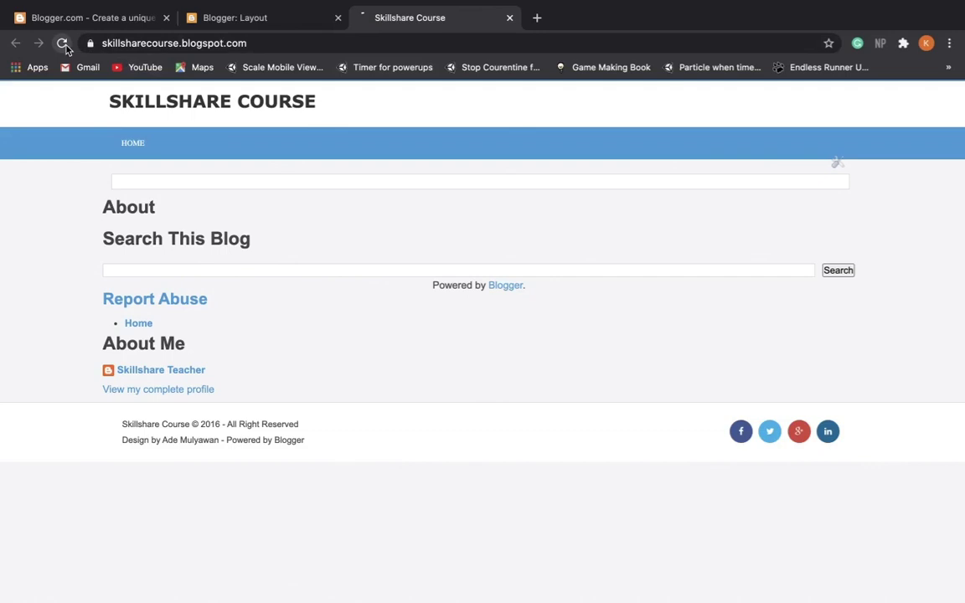
triple_click(125, 123)
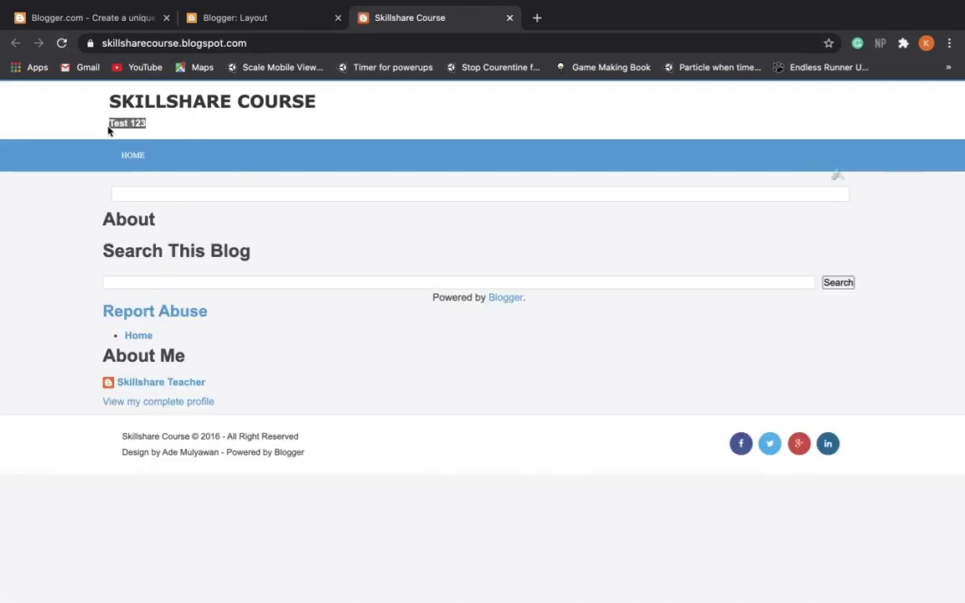
click(193, 122)
click(241, 20)
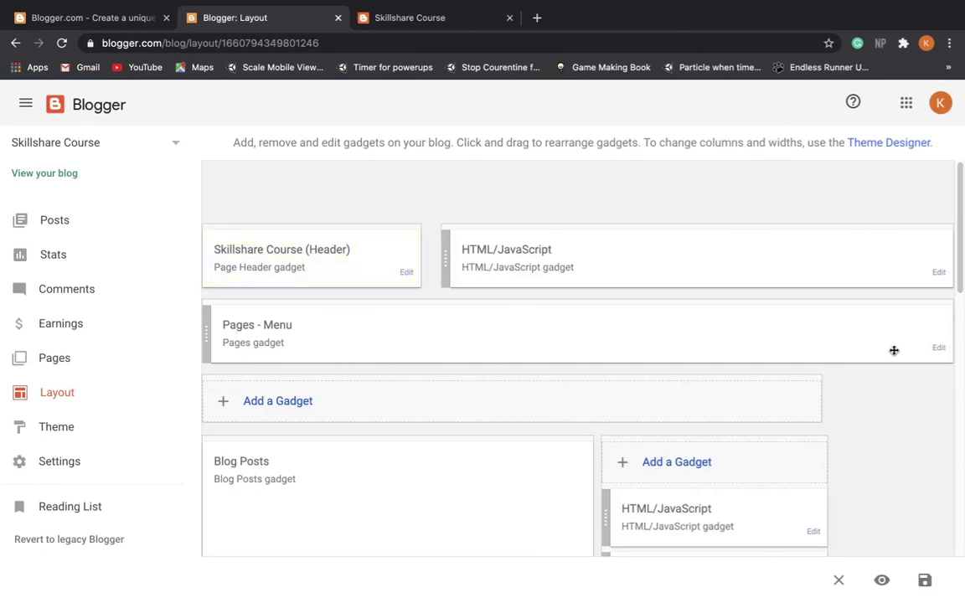
click(936, 351)
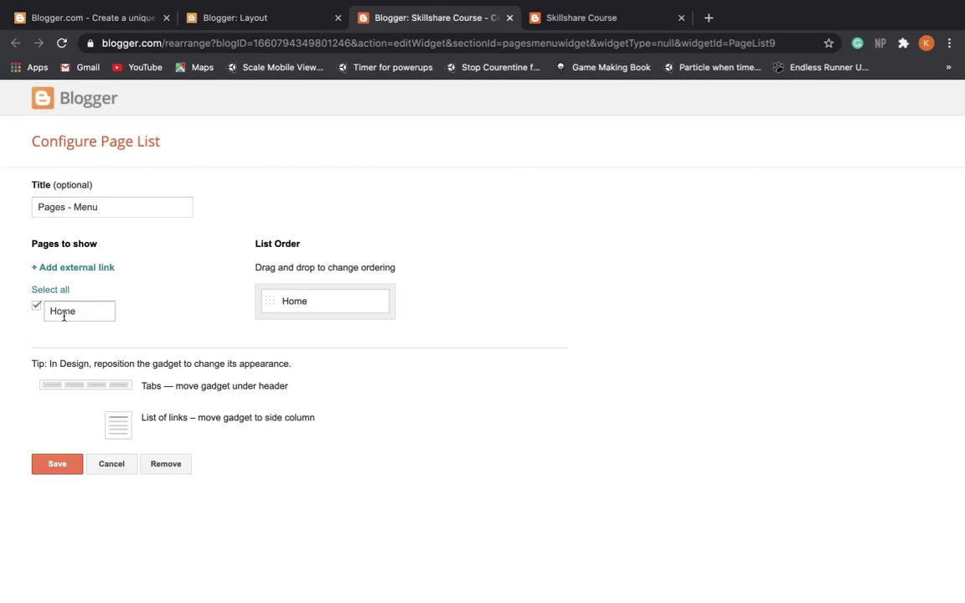
click(111, 465)
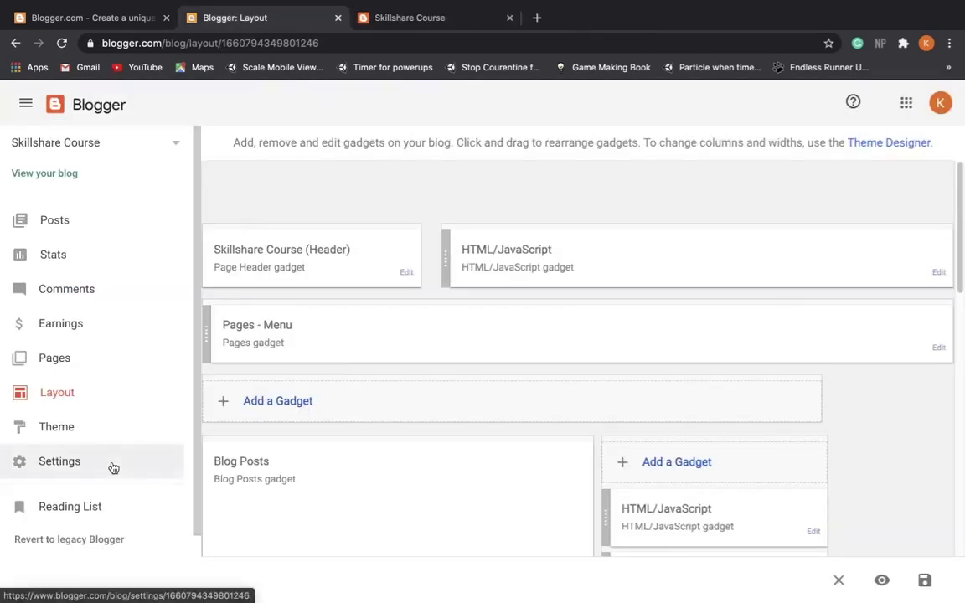
- Start a new page from the Pages list and title it 'About'
click(94, 358)
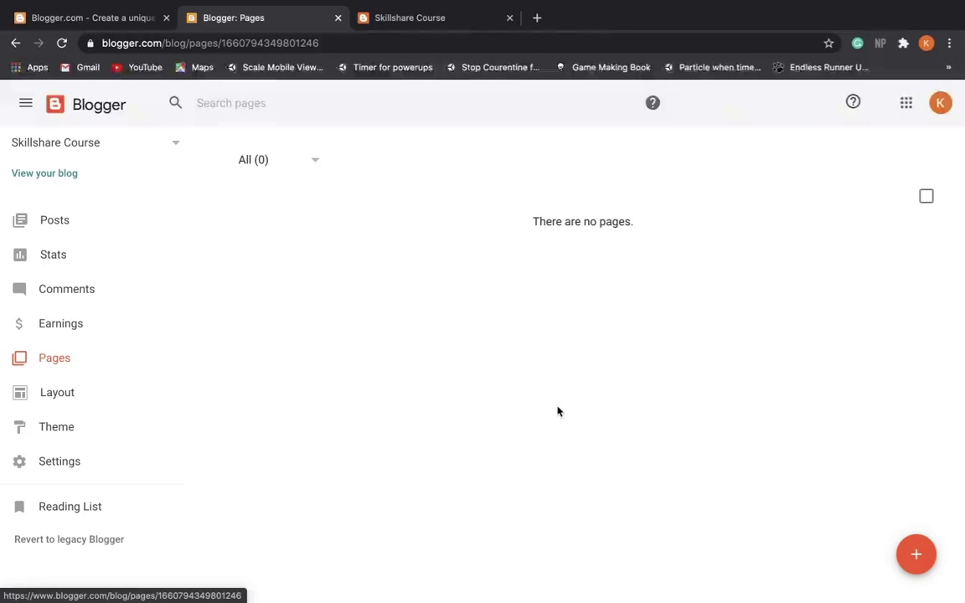
click(916, 553)
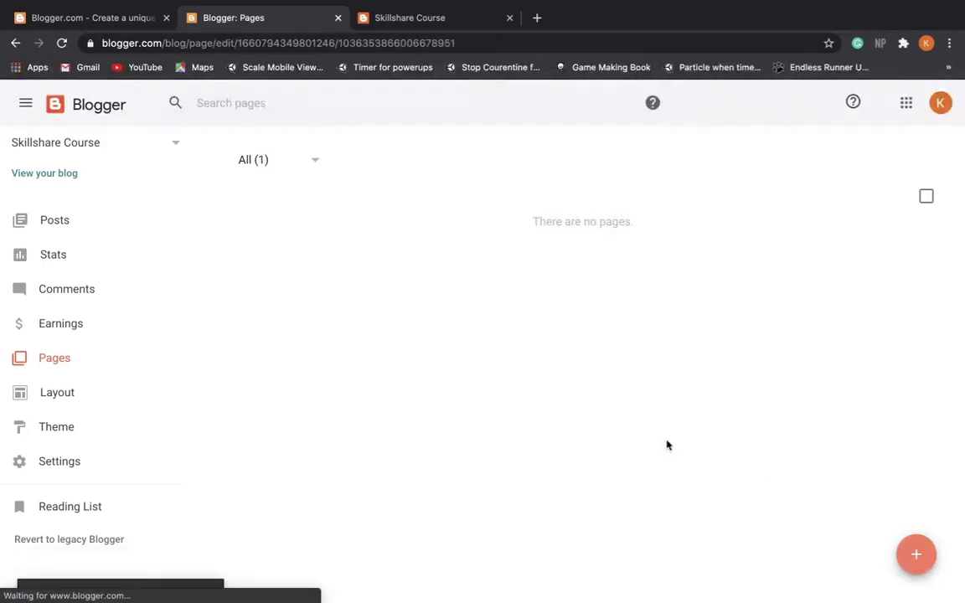
click(269, 164)
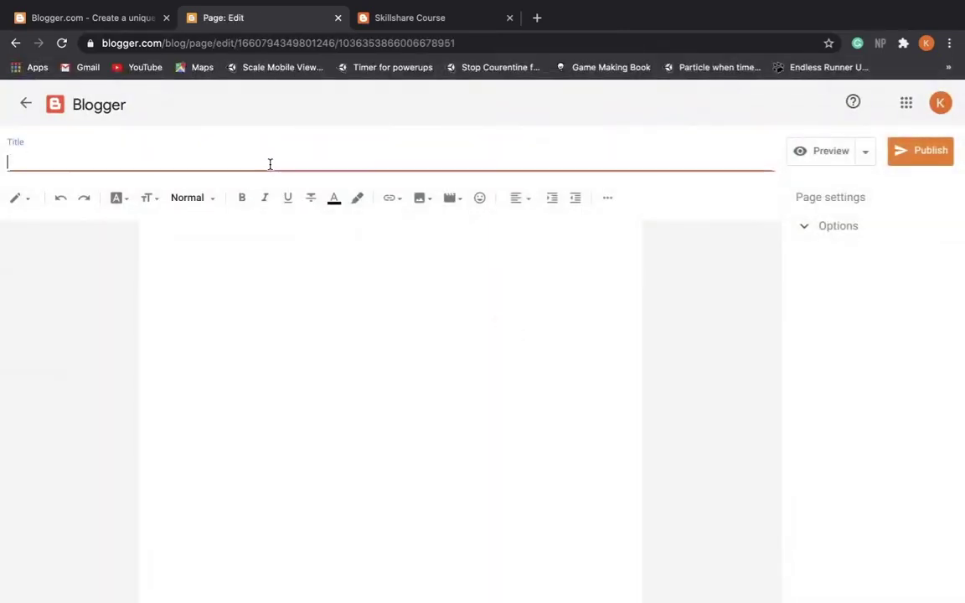
text(About)
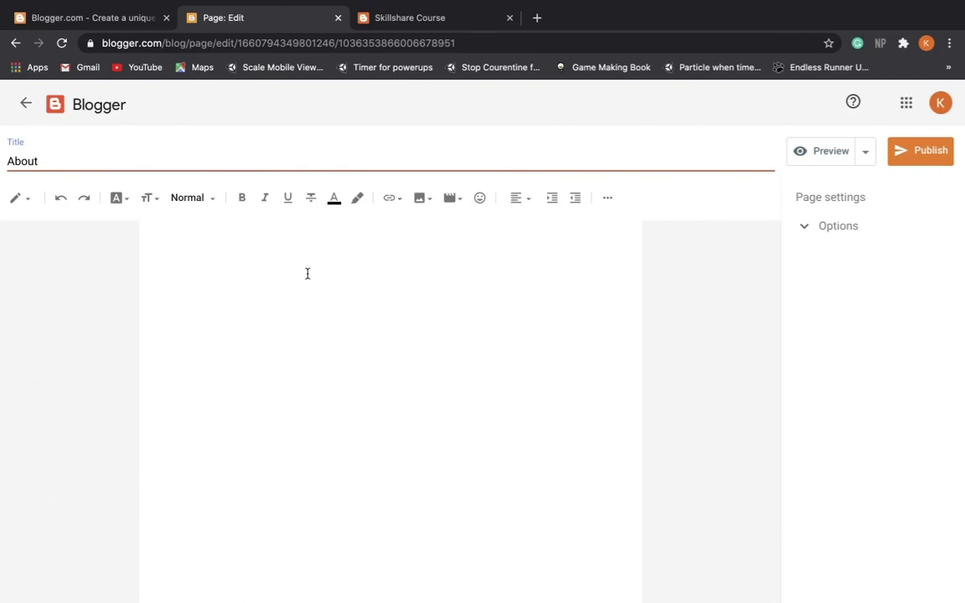
- Write 'This page is to show what my blog is about!!!' as the body and publish the page
click(325, 238)
text(This page is to)
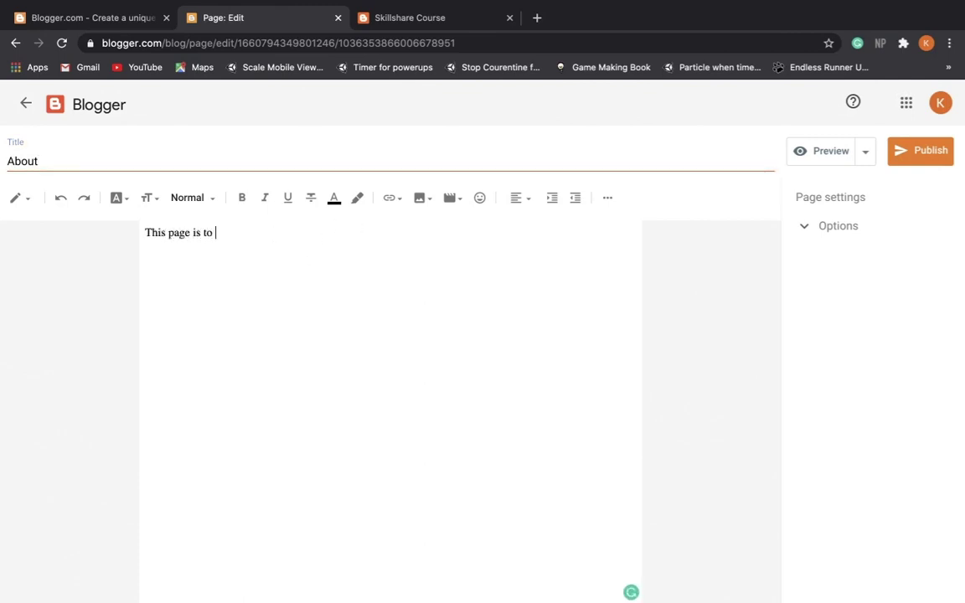
text( show what my blog o)
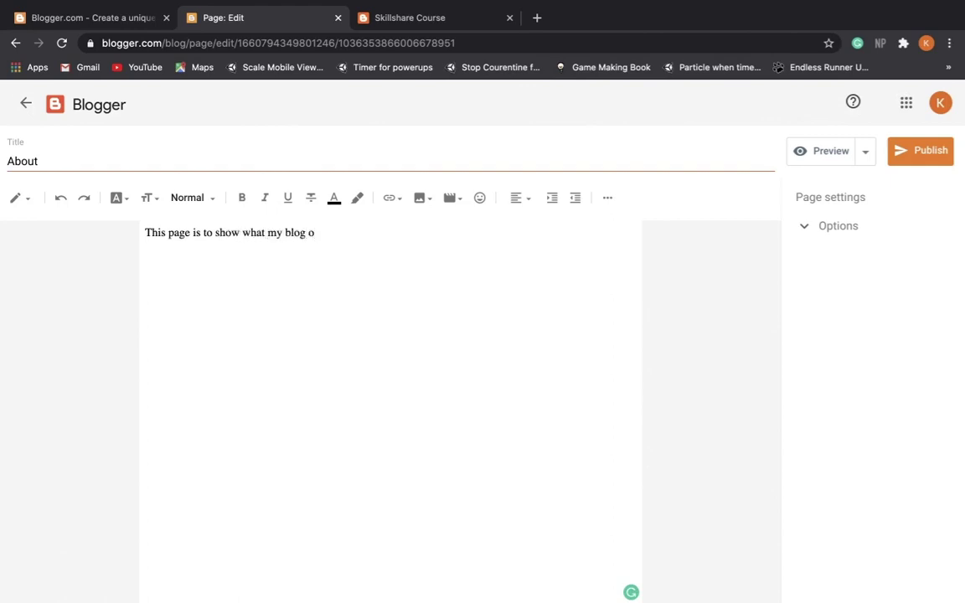
key(BackSpace)
text(is about!!!)
click(914, 160)
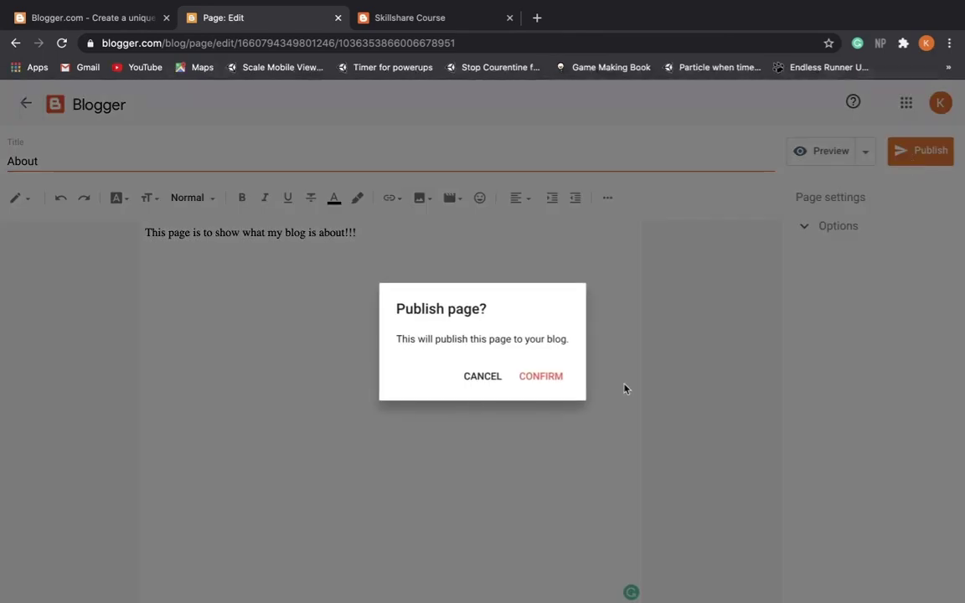
click(546, 377)
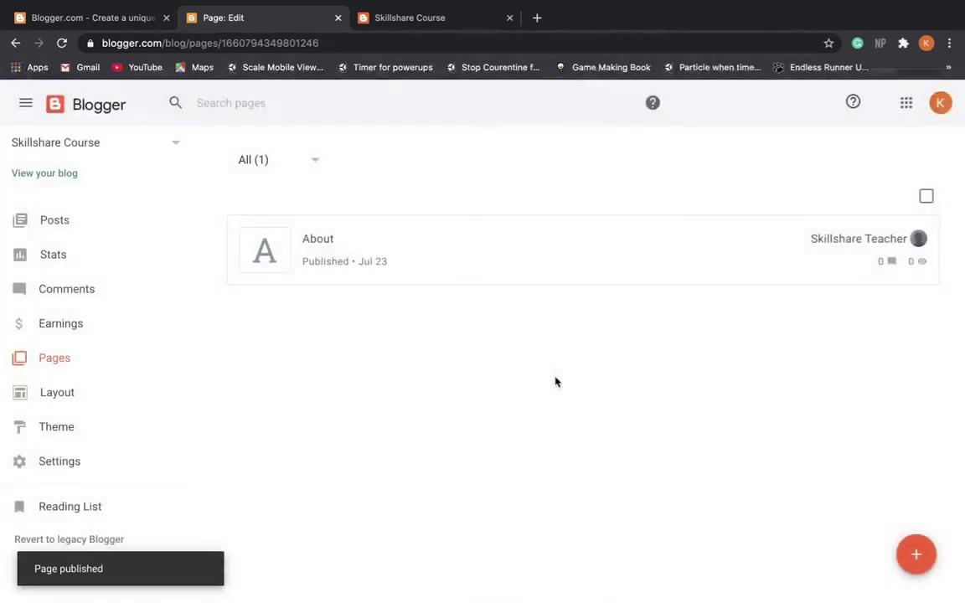
- Tick About in the Pages - Menu gadget so it follows Home, and save
click(105, 396)
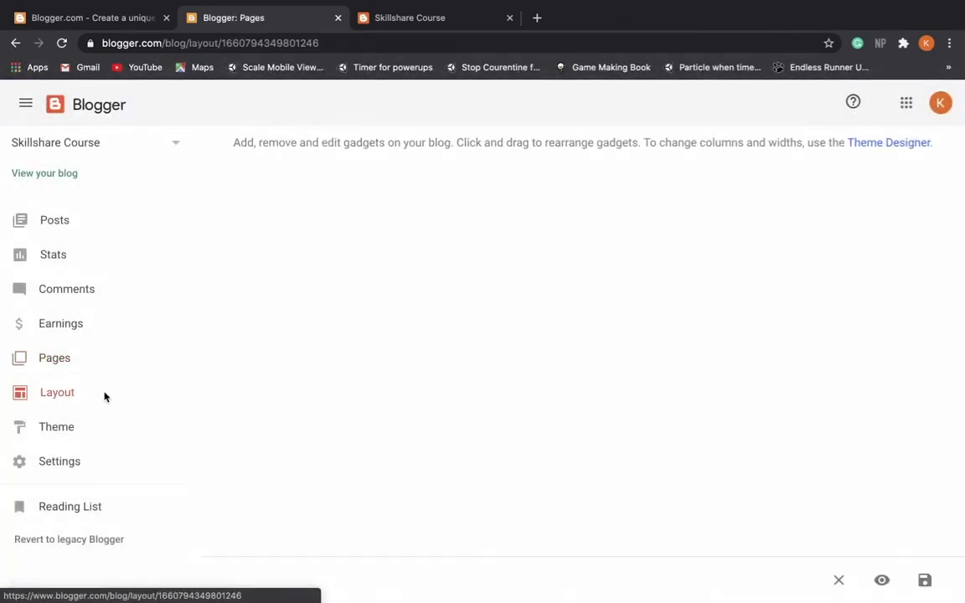
scroll(385, 370, down, 1)
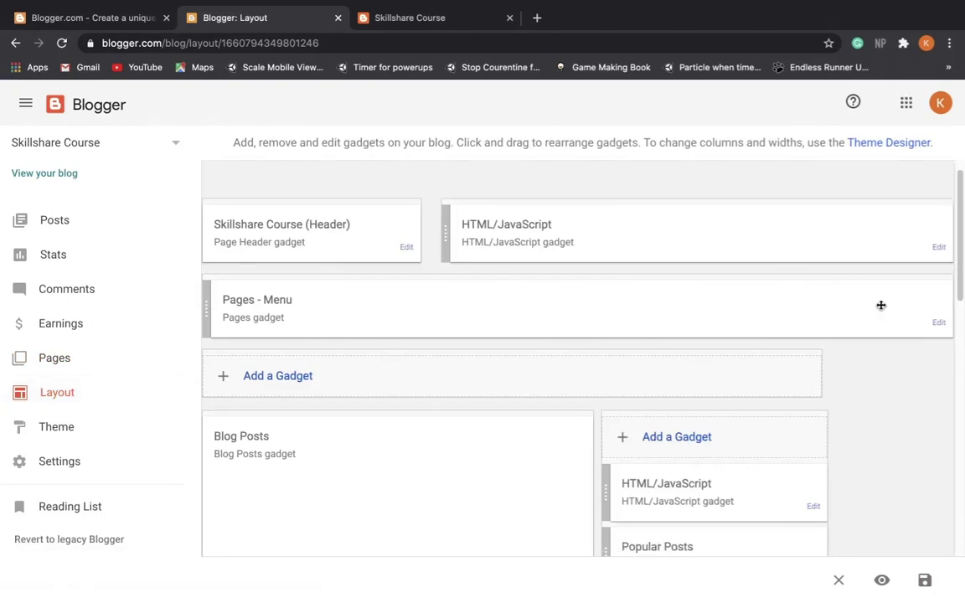
click(938, 323)
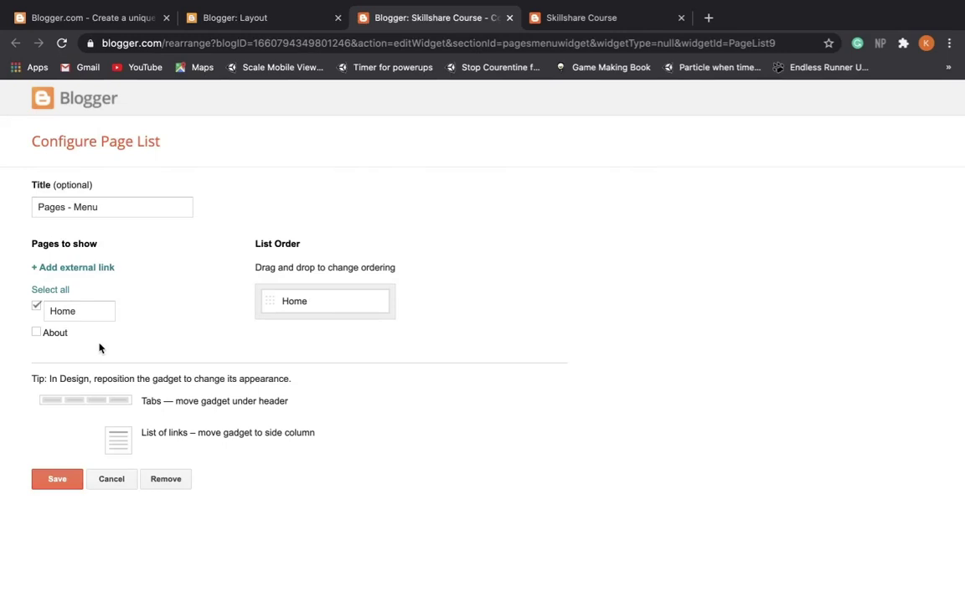
click(36, 333)
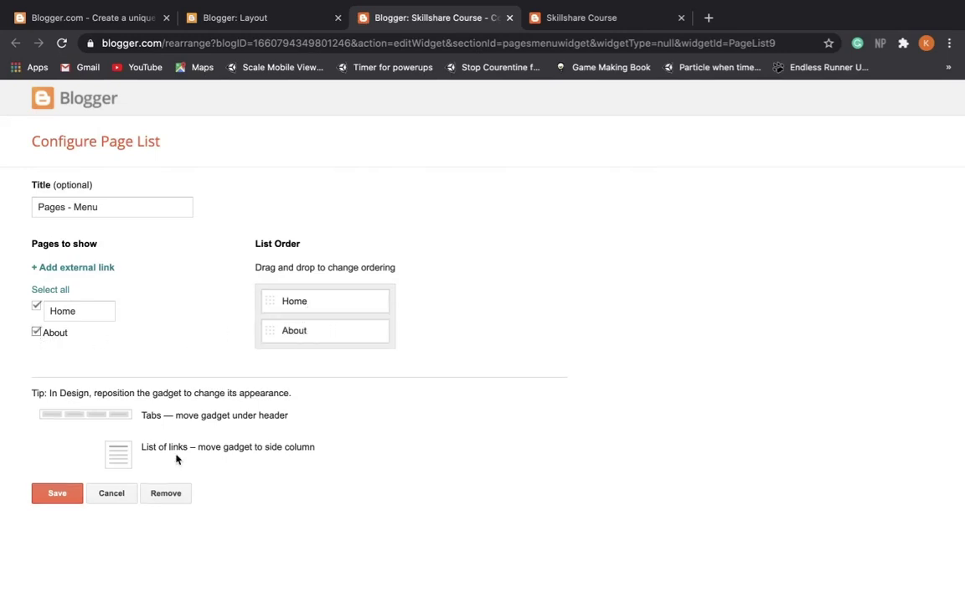
click(54, 495)
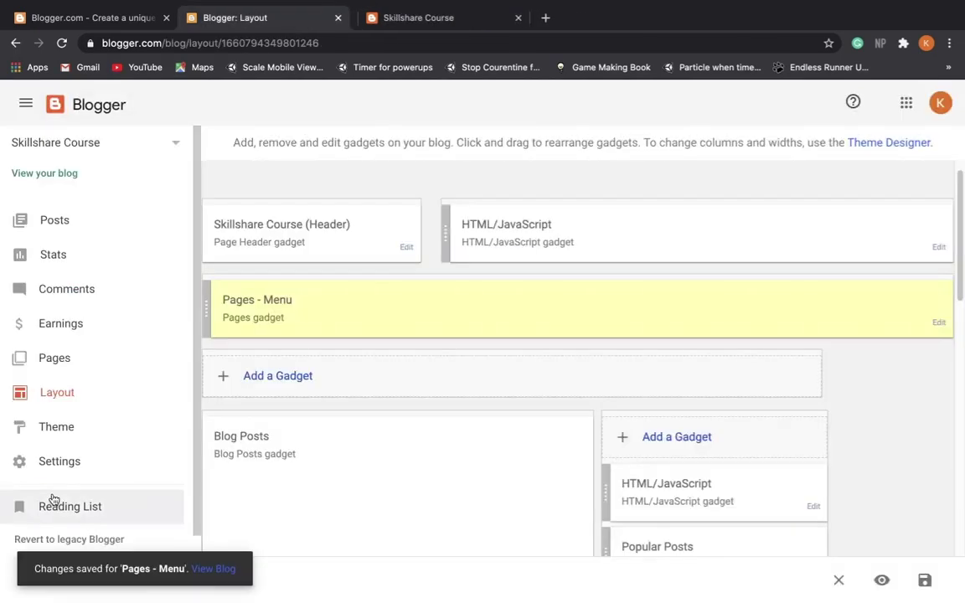
- Reload the live blog, open the new ABOUT tab to read its text, then return HOME
click(432, 17)
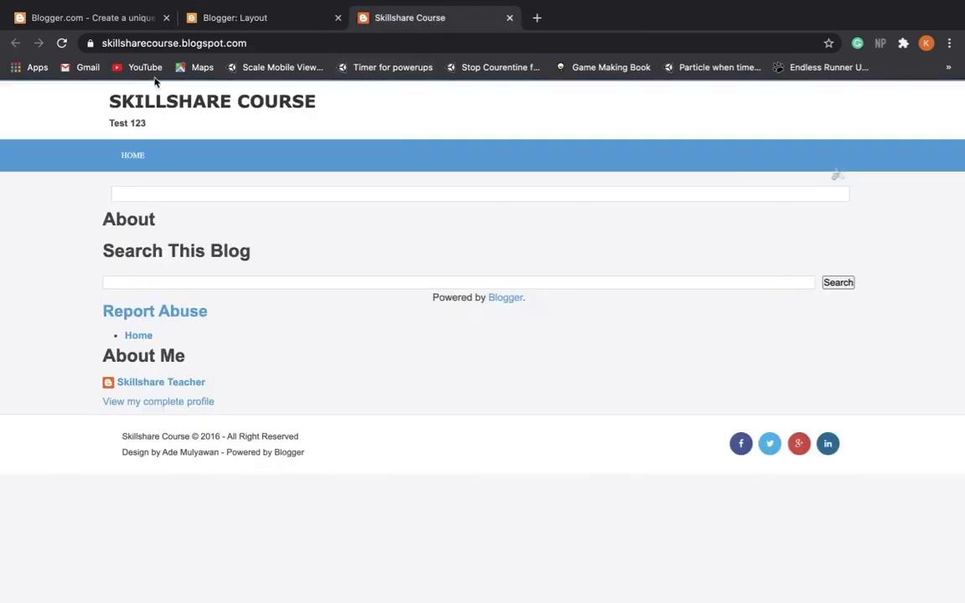
click(63, 43)
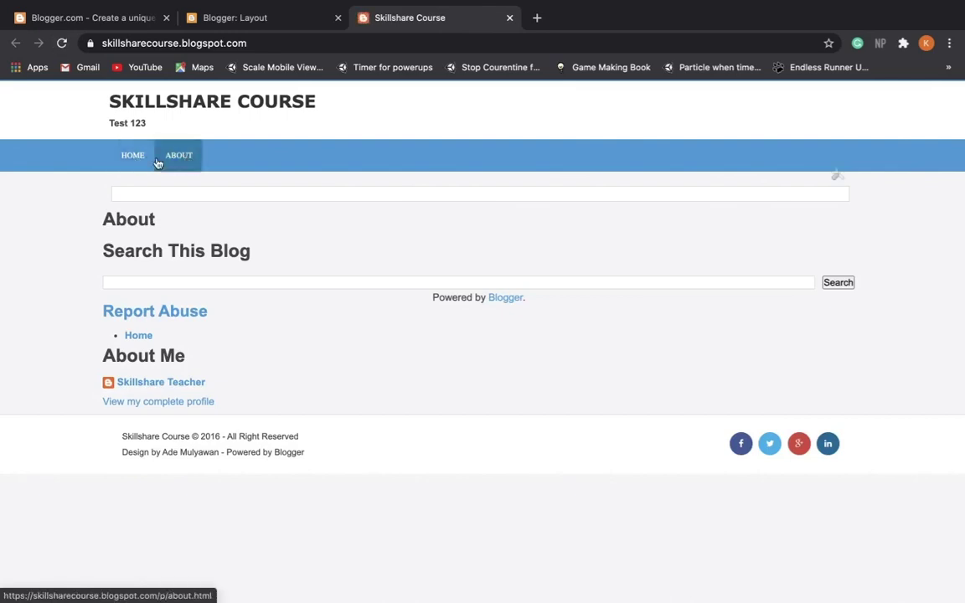
click(179, 157)
scroll(256, 308, down, 1)
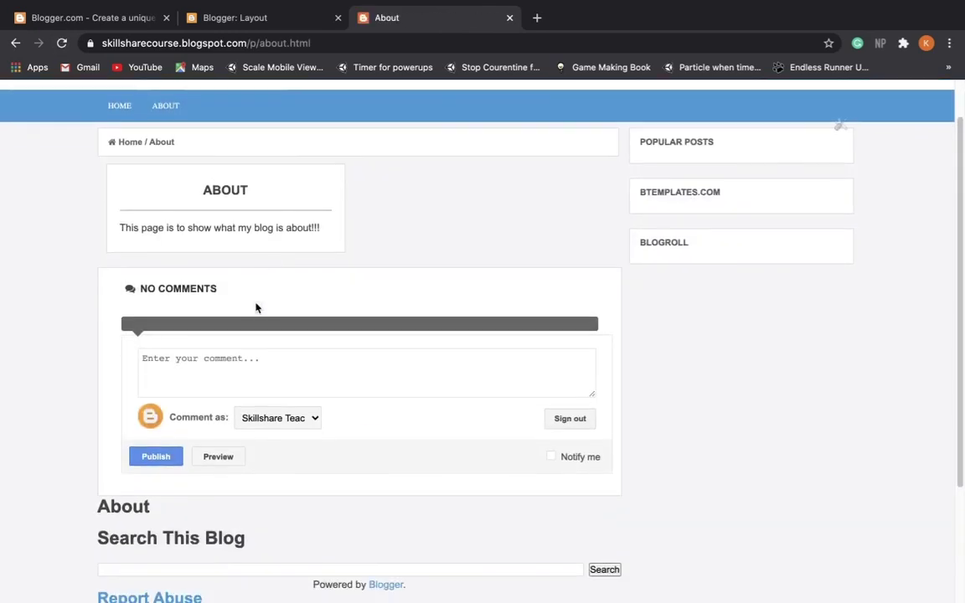
drag(324, 229, 112, 227)
click(187, 195)
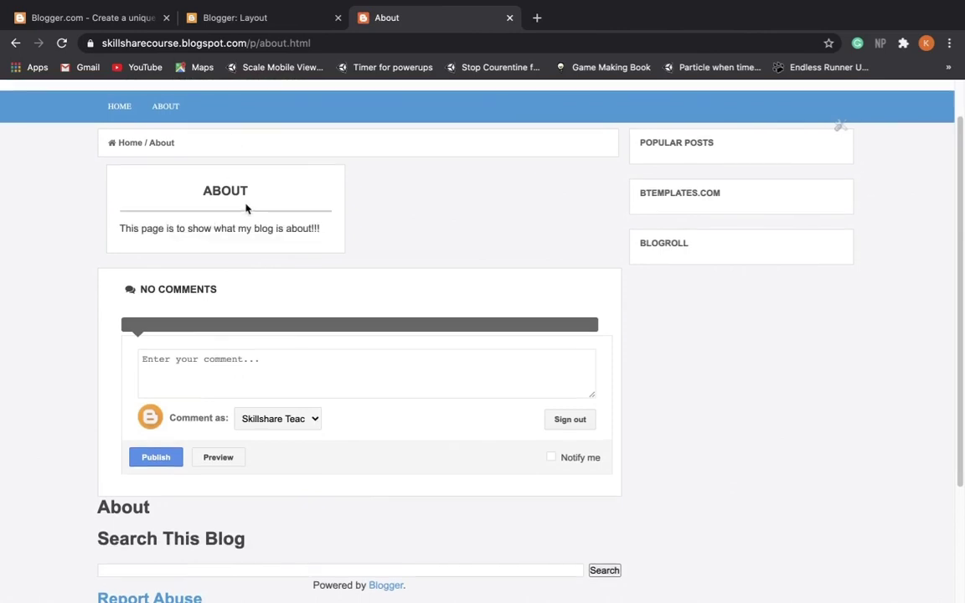
scroll(248, 208, up, 2)
click(127, 158)
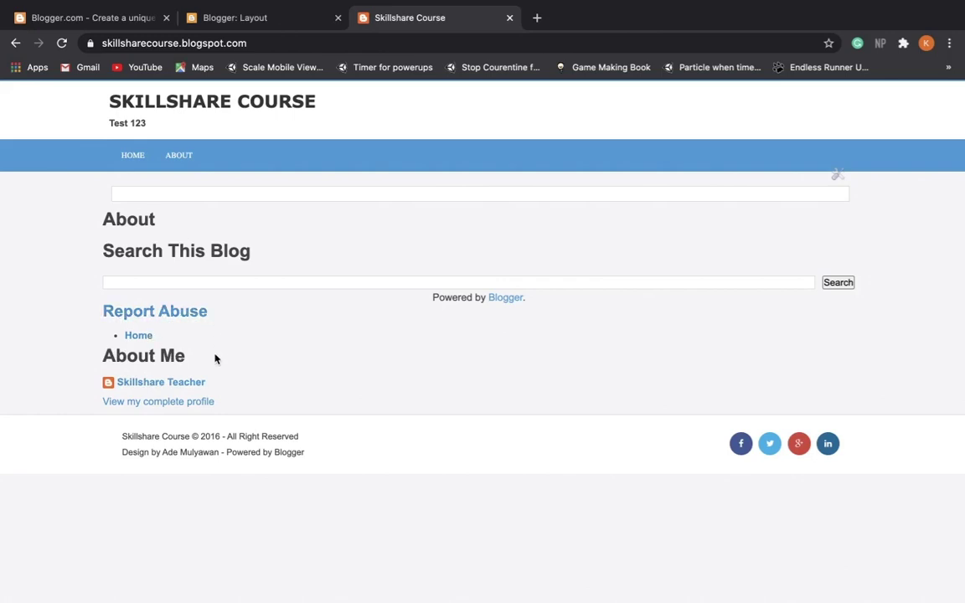
- Back in the Layout editor, remove the page list gadget and confirm the deletion
click(260, 21)
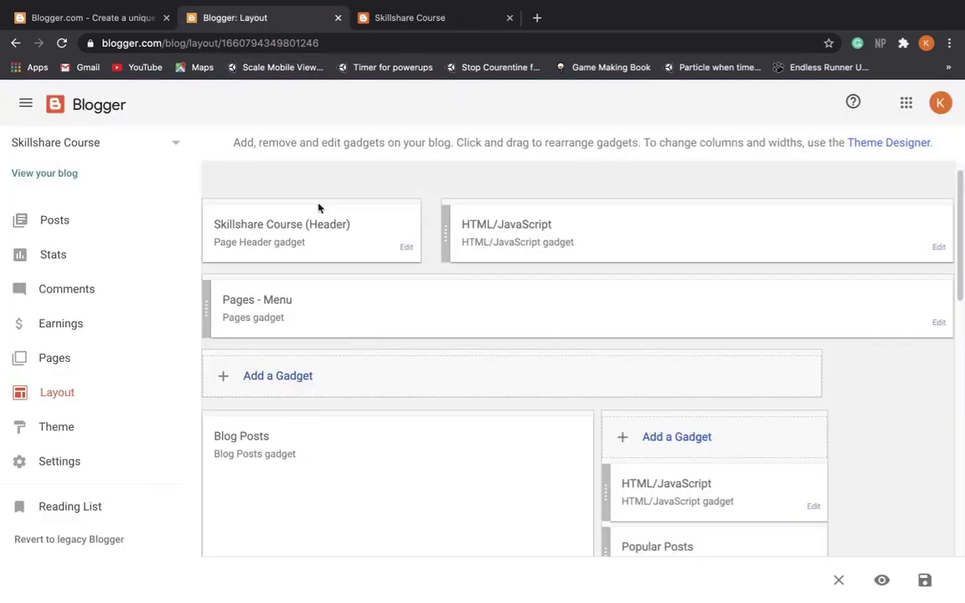
scroll(368, 387, down, 10)
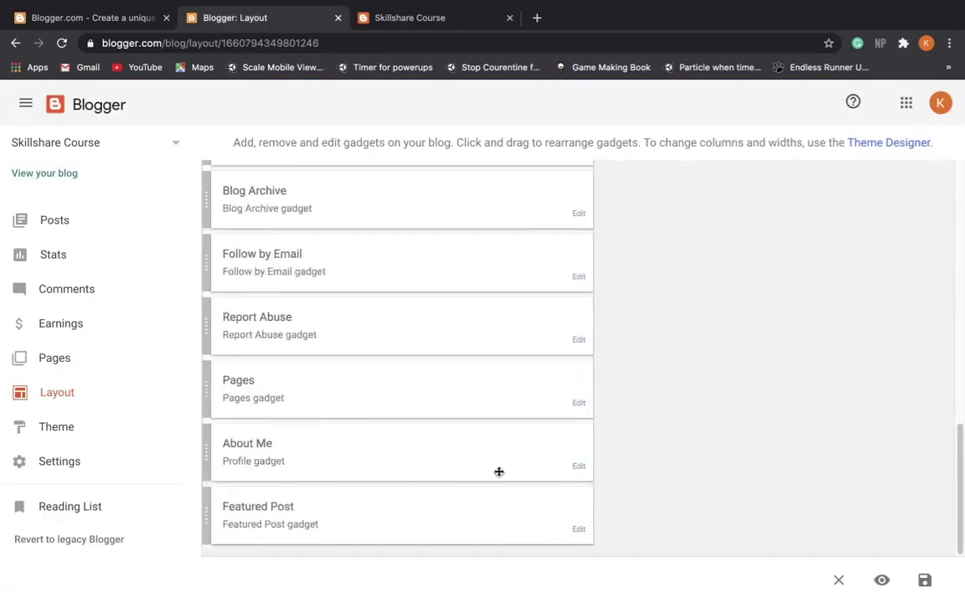
click(579, 468)
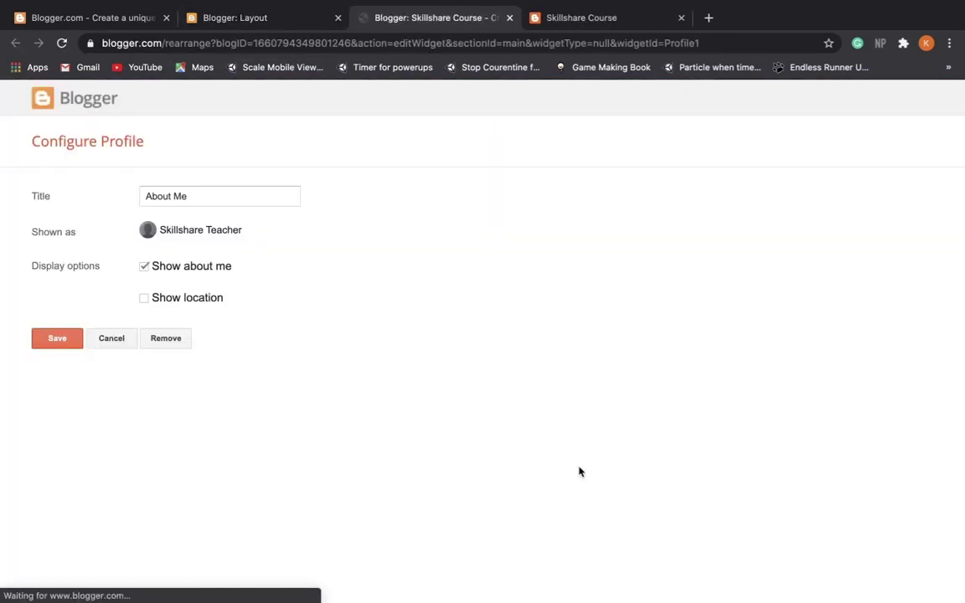
click(177, 342)
click(604, 140)
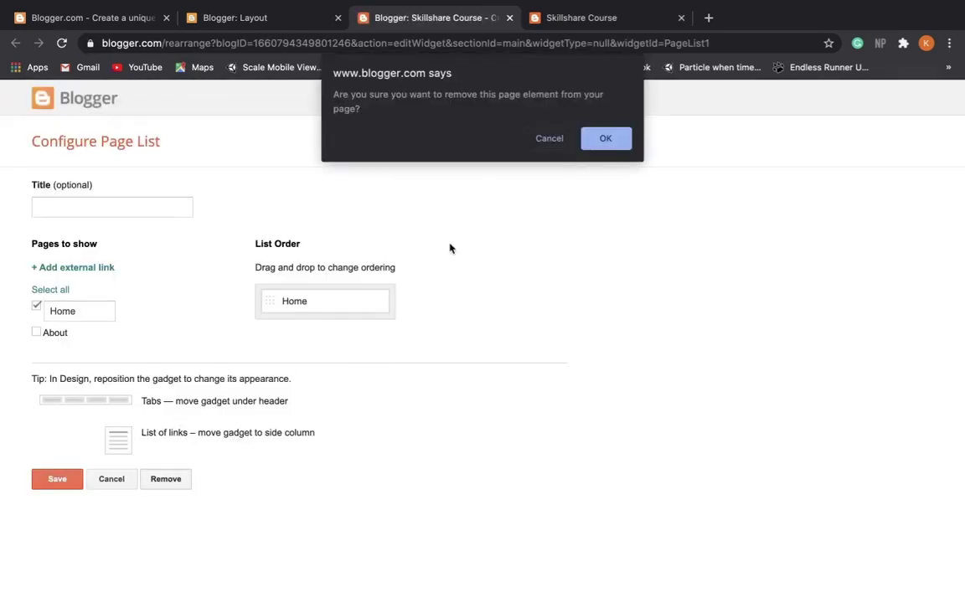
click(599, 139)
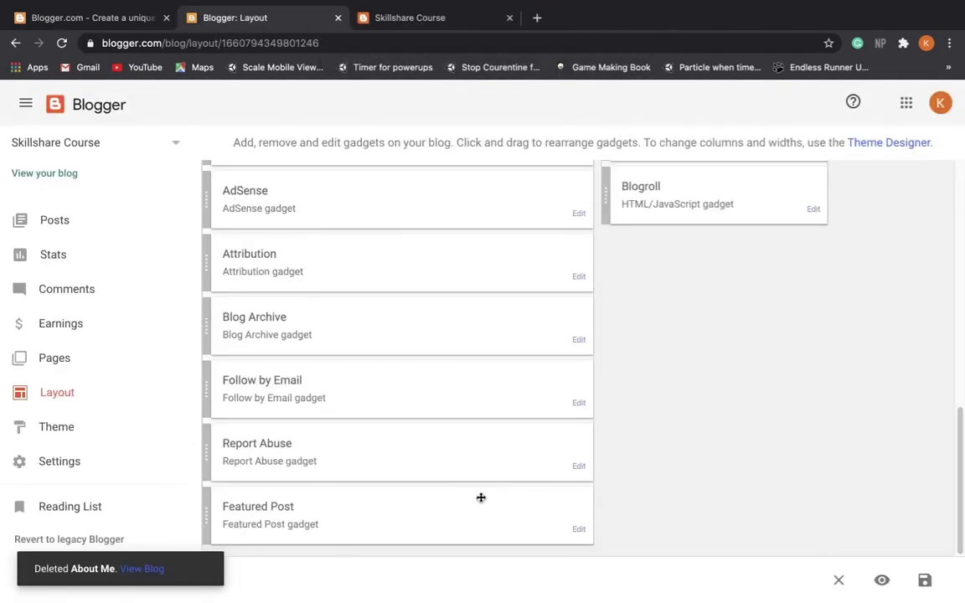
- Remove the Featured Post and Report Abuse gadgets, confirming each deletion
click(572, 523)
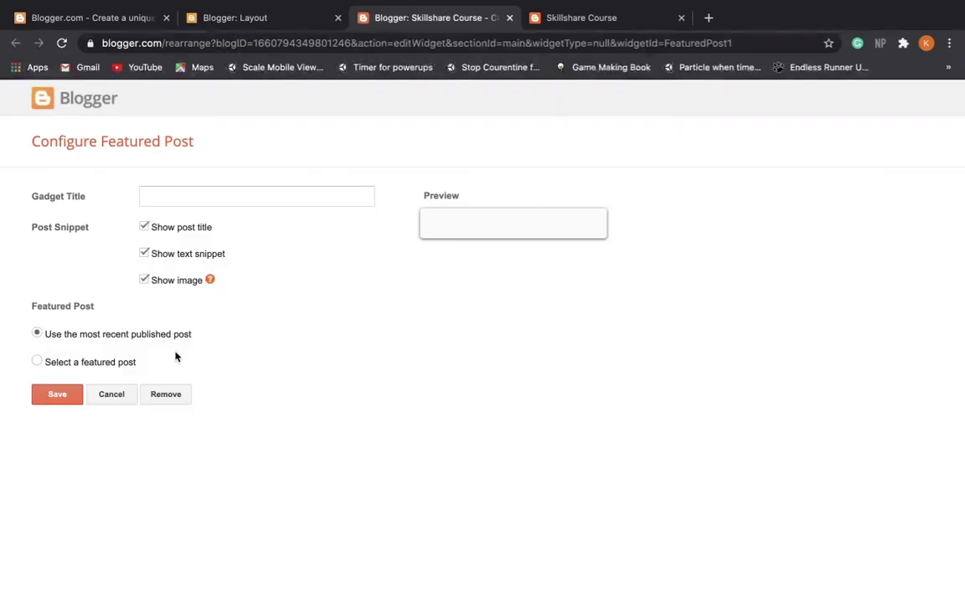
click(166, 393)
click(602, 139)
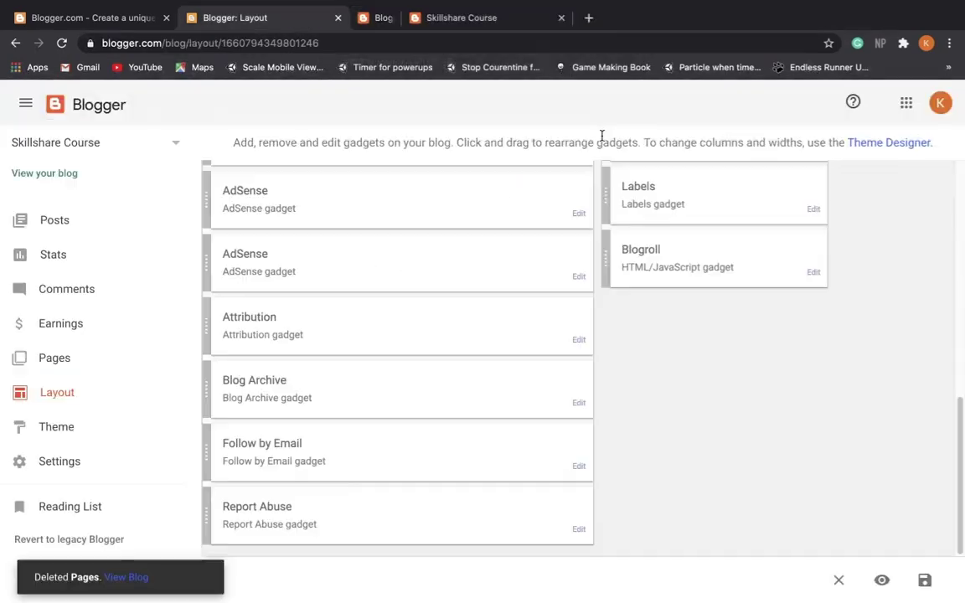
click(578, 528)
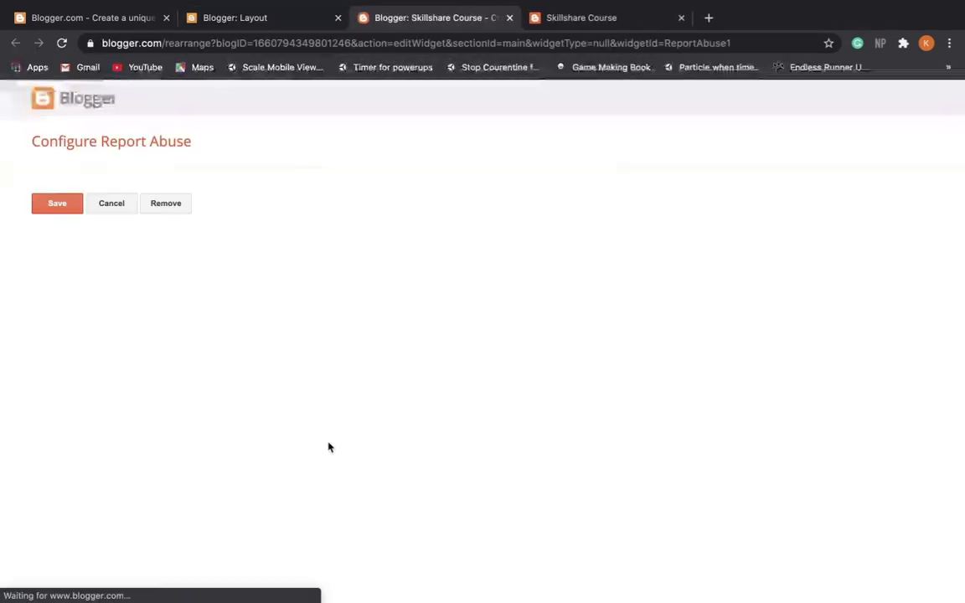
click(164, 208)
click(612, 143)
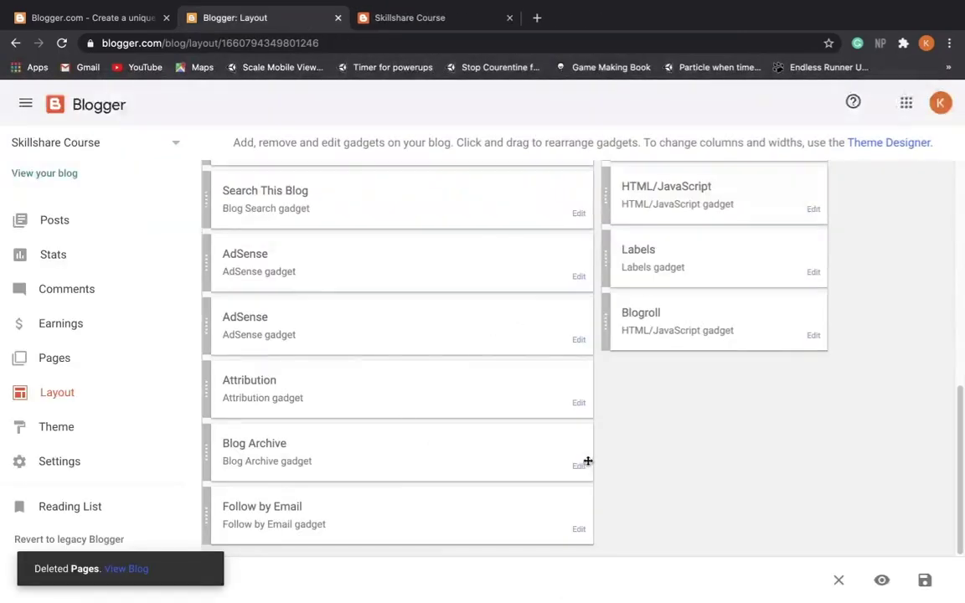
- Remove the Blog Archive and Attribution gadgets, confirming each deletion
click(586, 462)
click(166, 435)
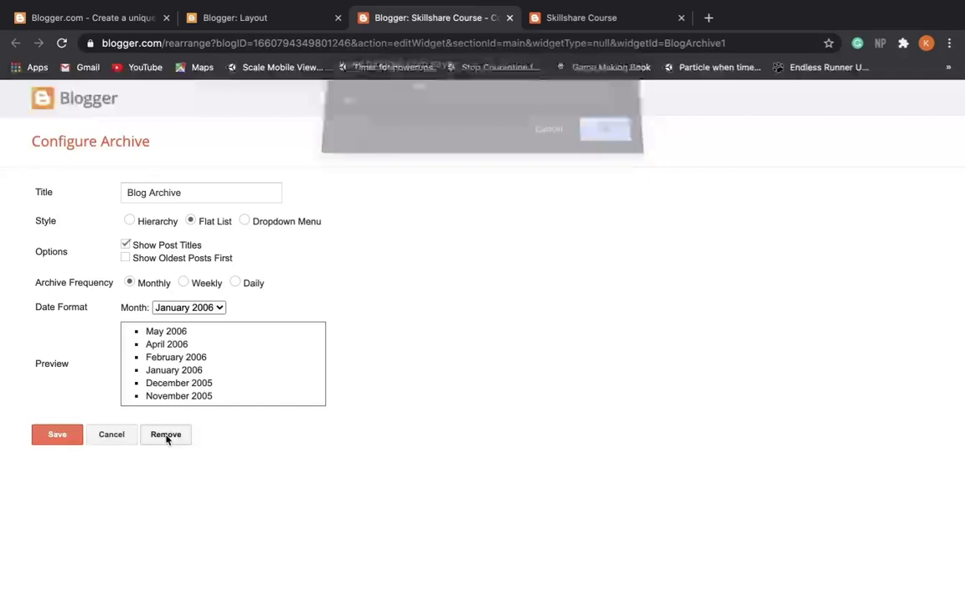
click(616, 139)
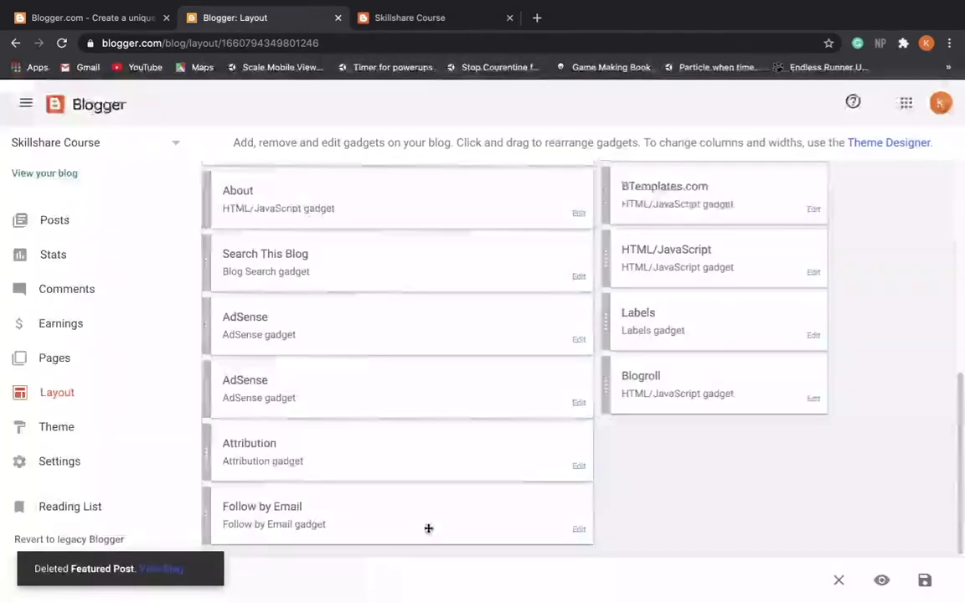
click(579, 466)
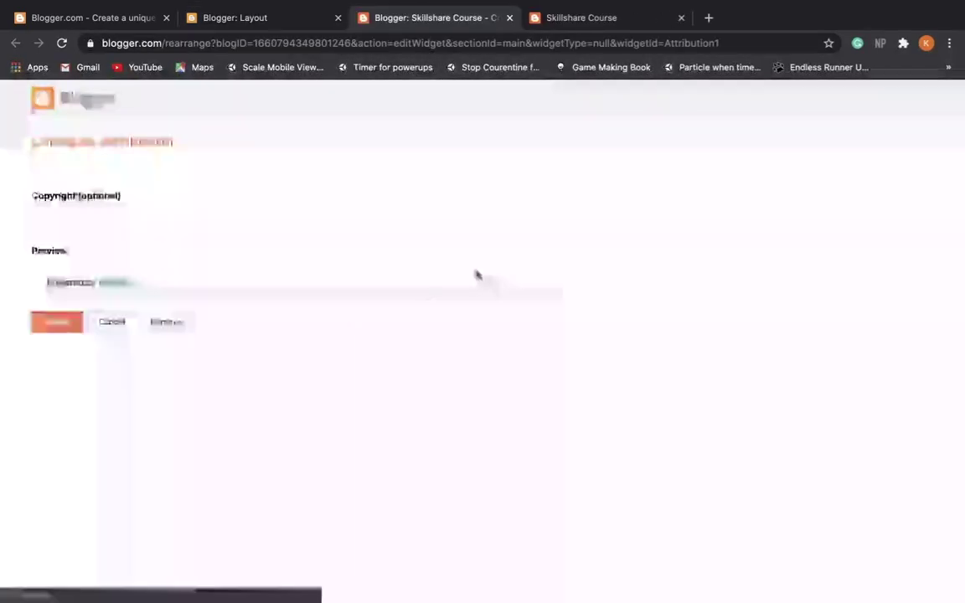
click(171, 320)
click(603, 139)
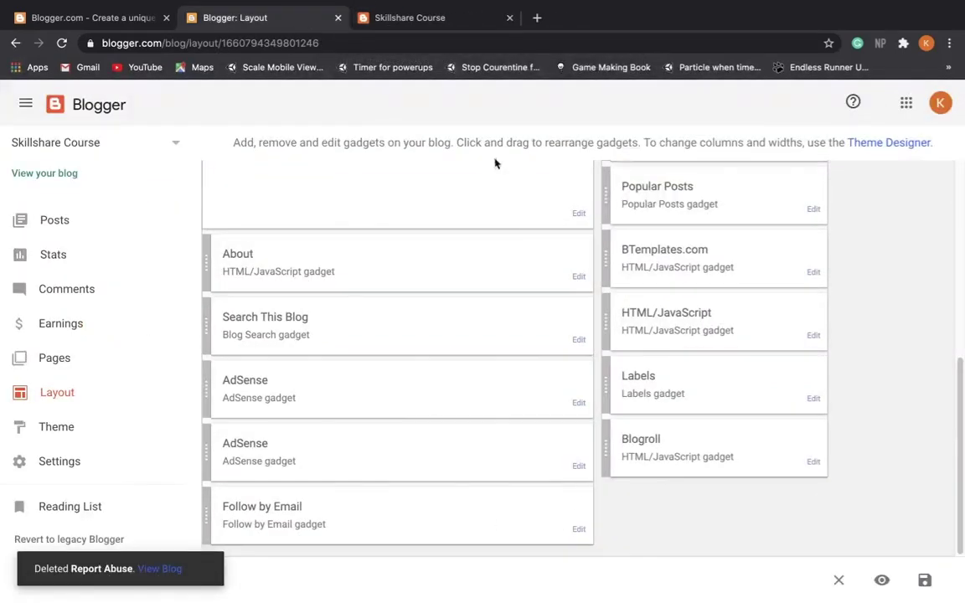
click(925, 580)
click(425, 15)
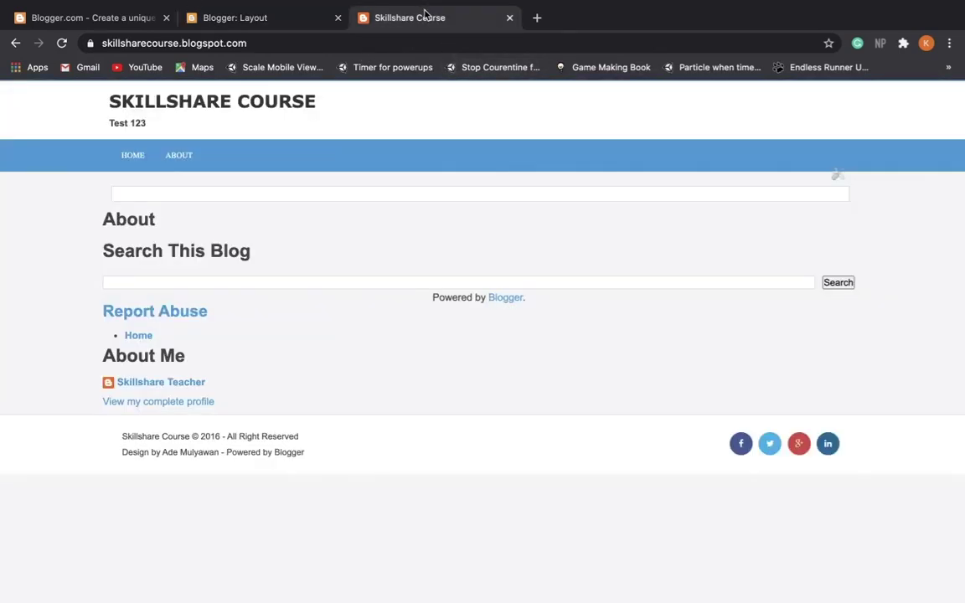
click(62, 42)
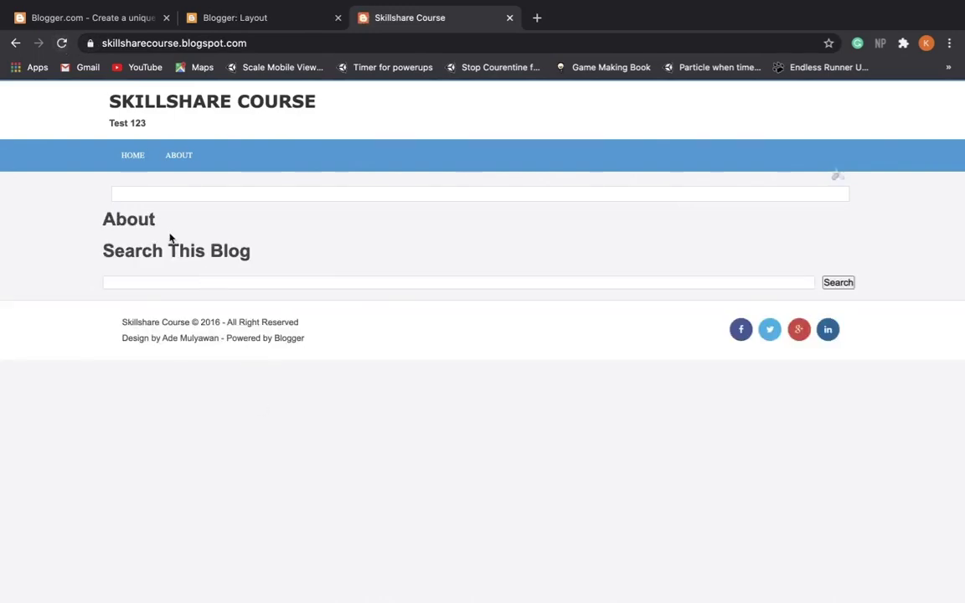
drag(169, 238, 99, 222)
click(302, 230)
click(275, 22)
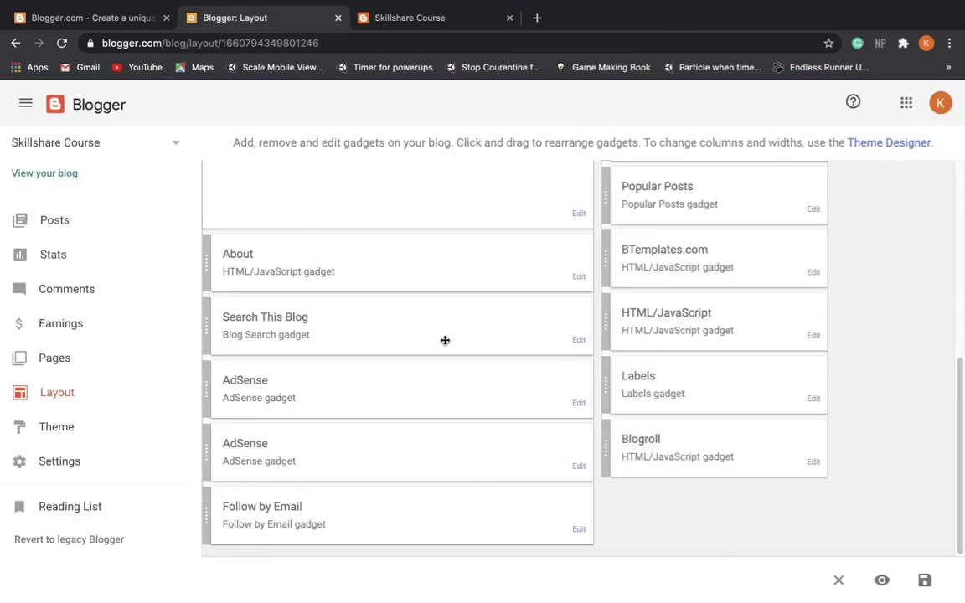
- Delete the BTemplates.com sidebar gadget and save the updated layout
scroll(445, 339, up, 4)
scroll(444, 340, down, 2)
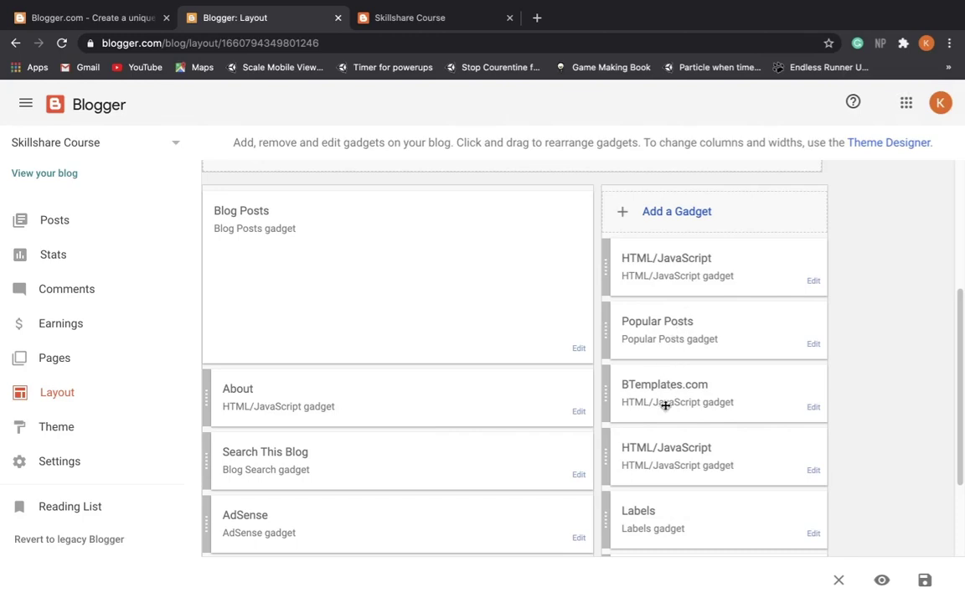
click(813, 408)
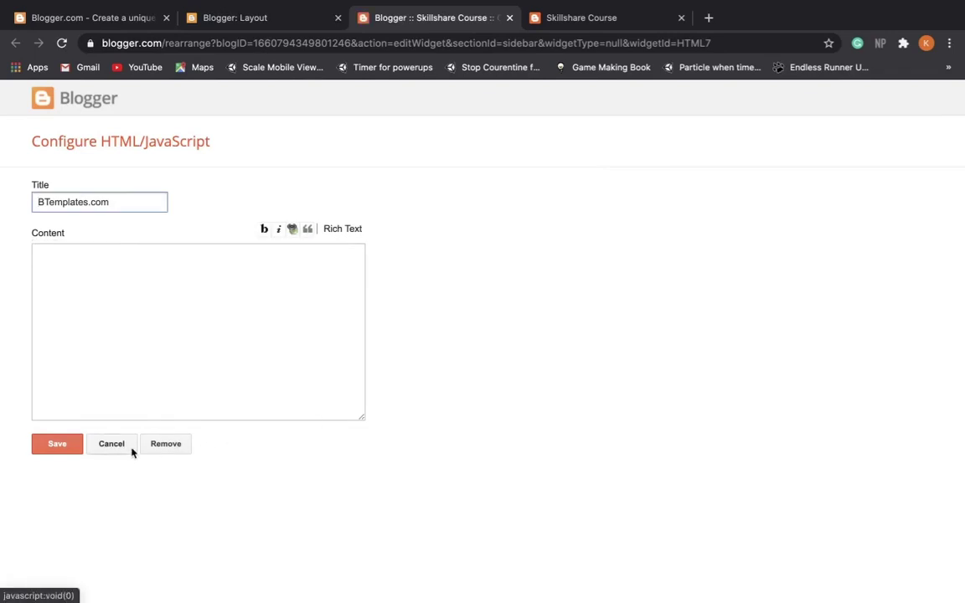
click(154, 448)
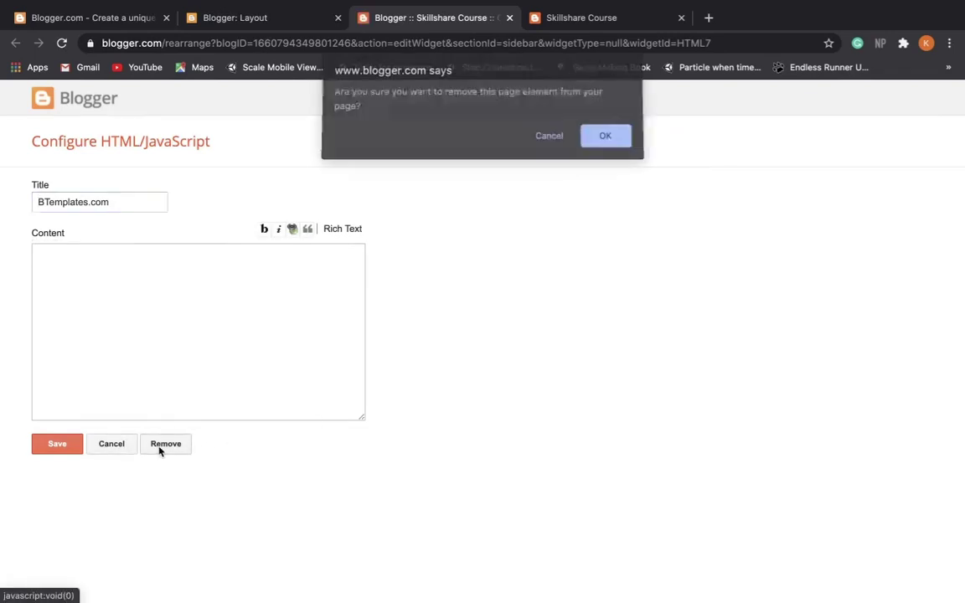
click(602, 136)
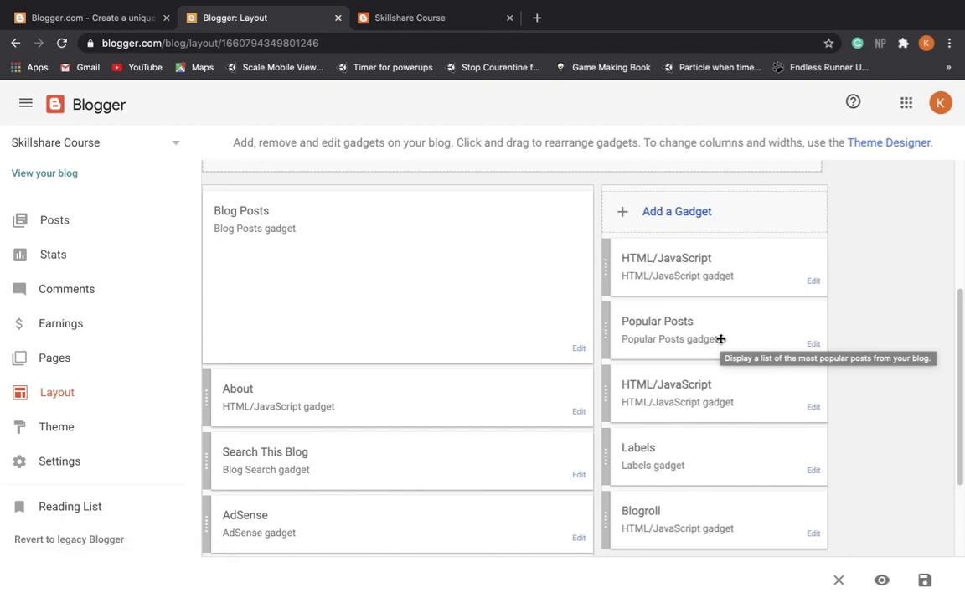
click(924, 581)
scroll(685, 340, down, 3)
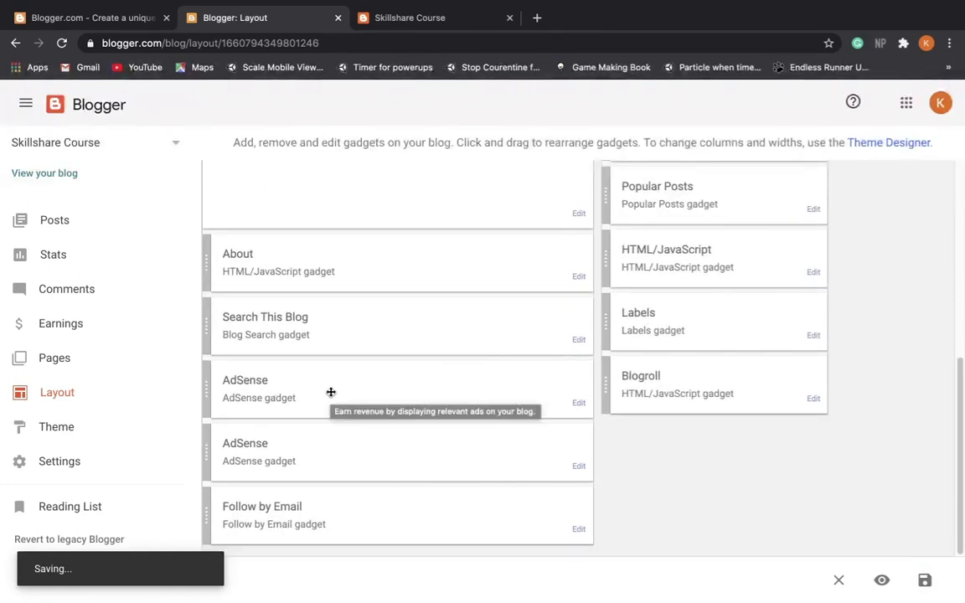
click(101, 321)
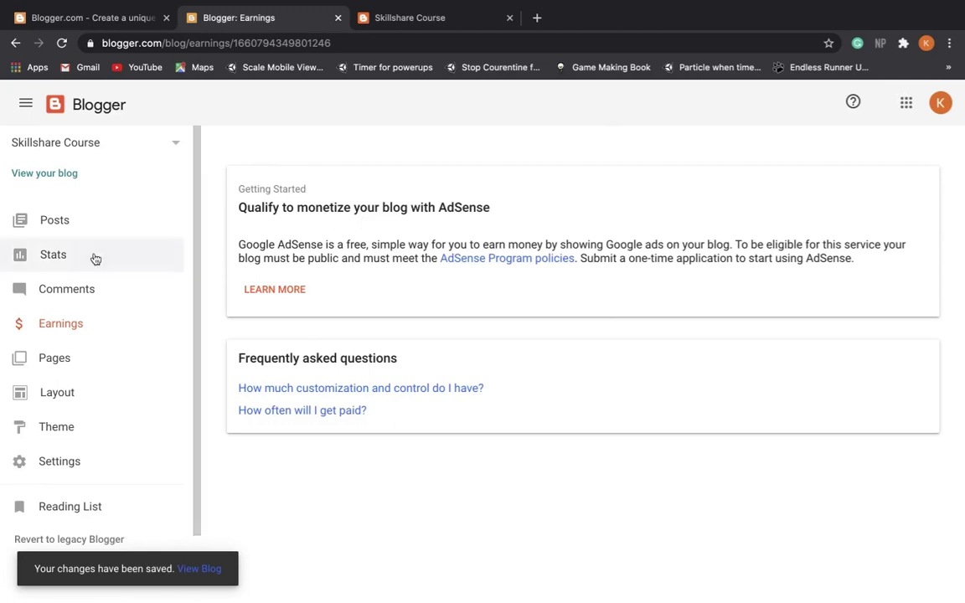
click(92, 393)
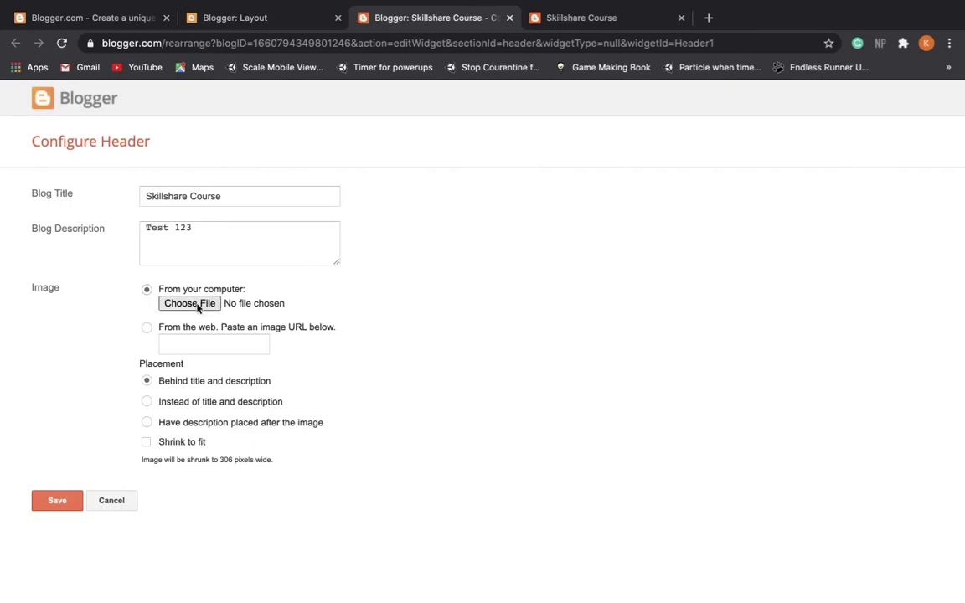
click(509, 18)
click(444, 24)
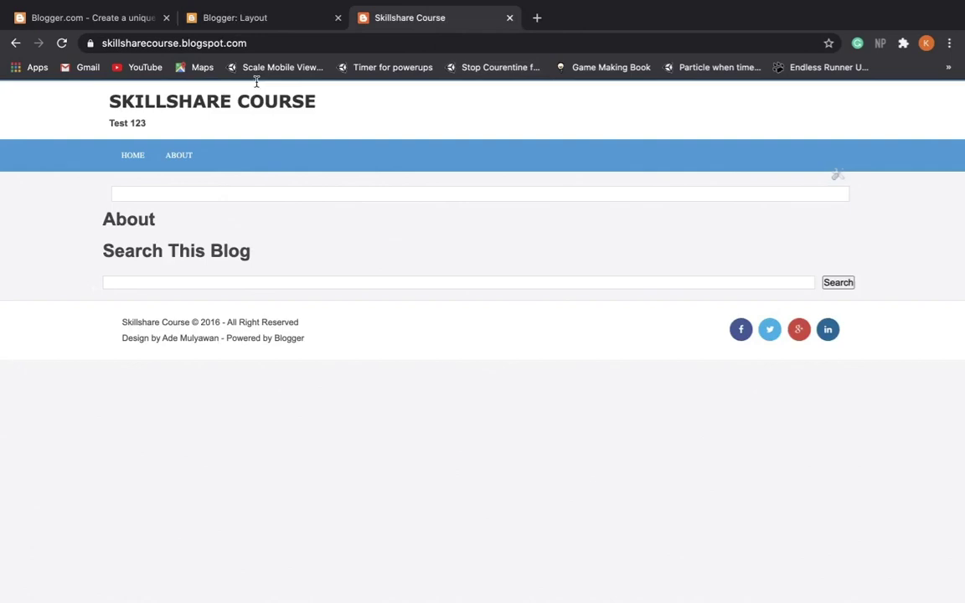
click(272, 19)
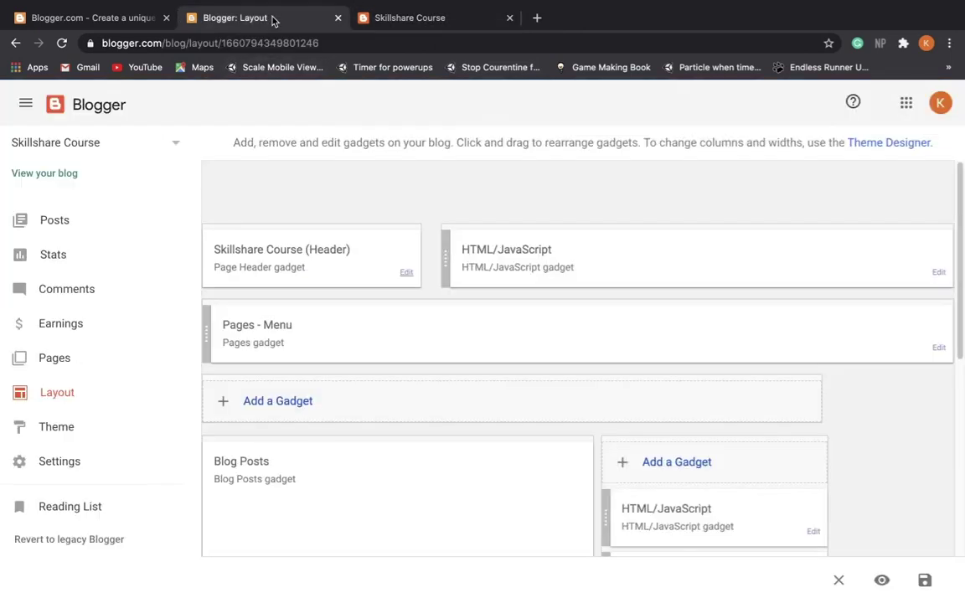